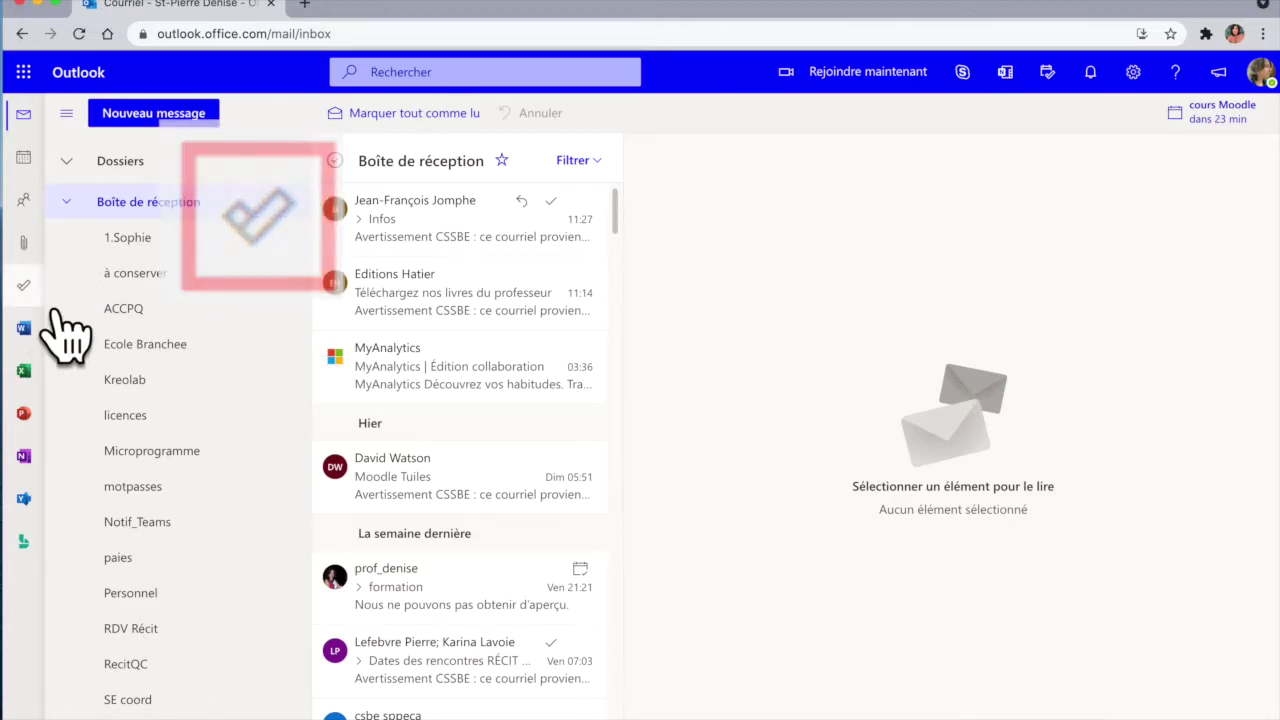
Step: Open Microsoft To Do from Outlook's app rail, showing the empty Ma journée list
left_click(30, 292)
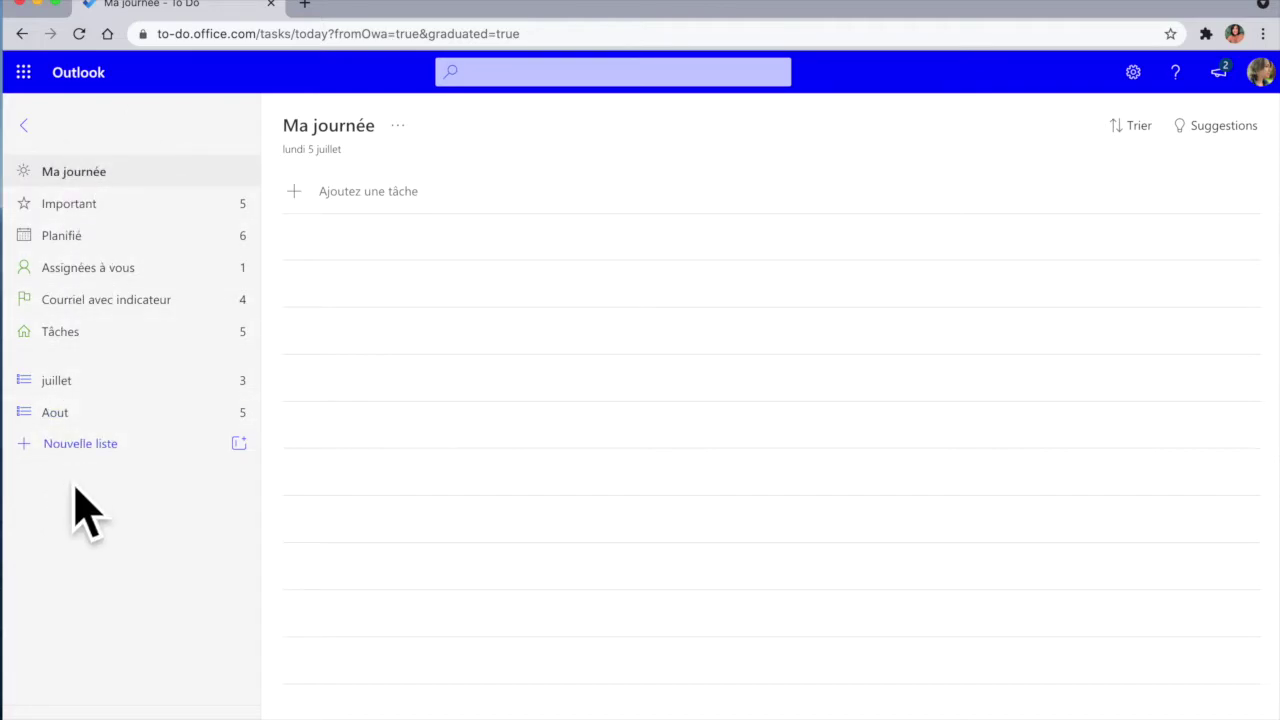
Step: Add a task named 'faire cela' to the Tâches list
left_click(106, 340)
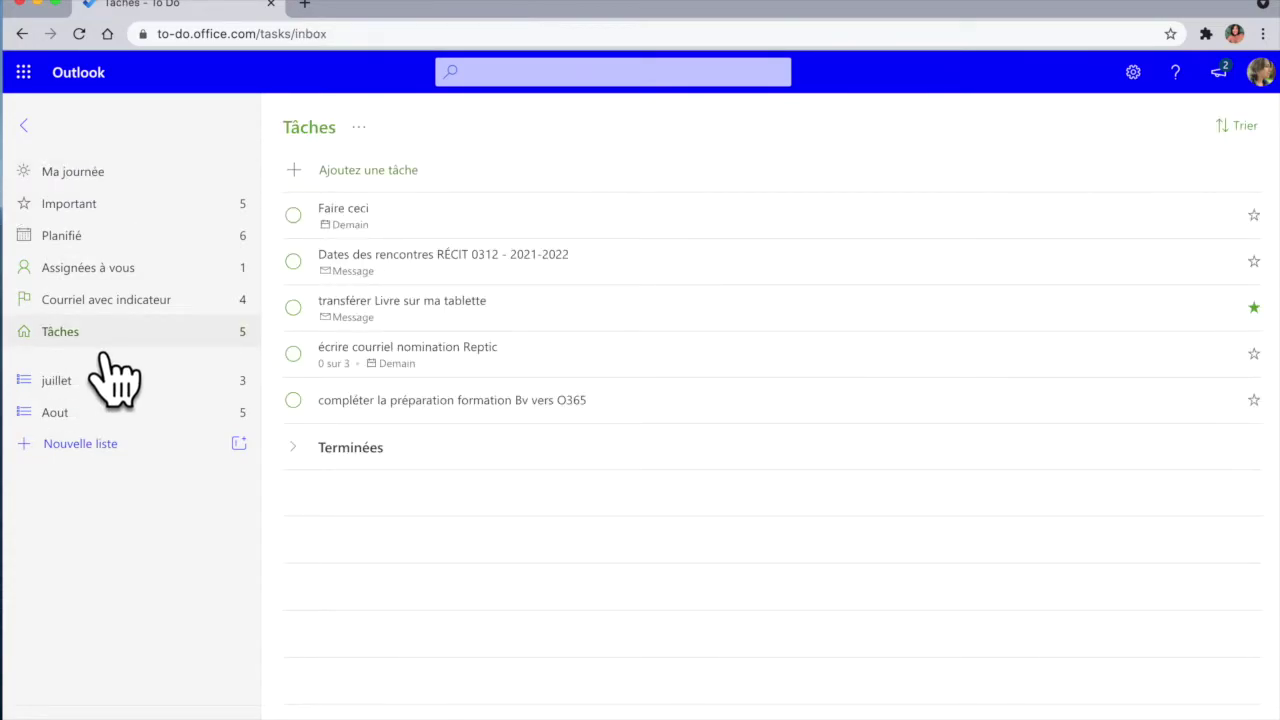
left_click(402, 176)
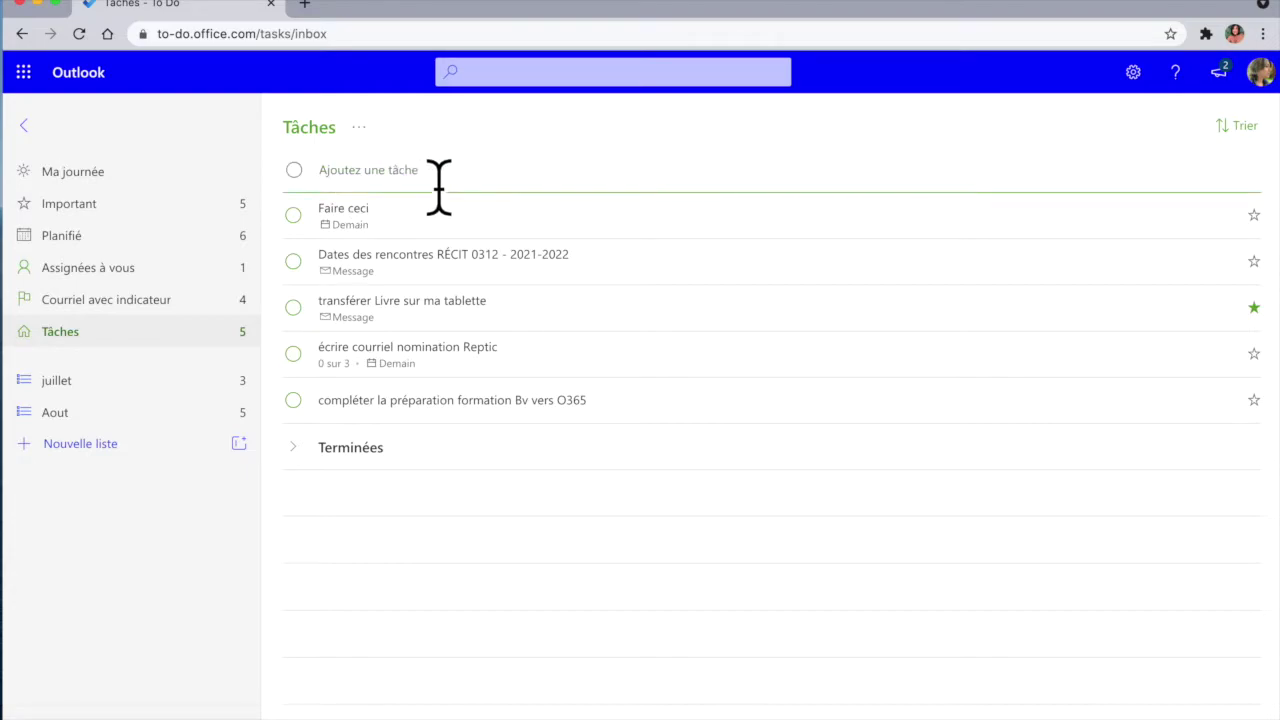
type("faire cela")
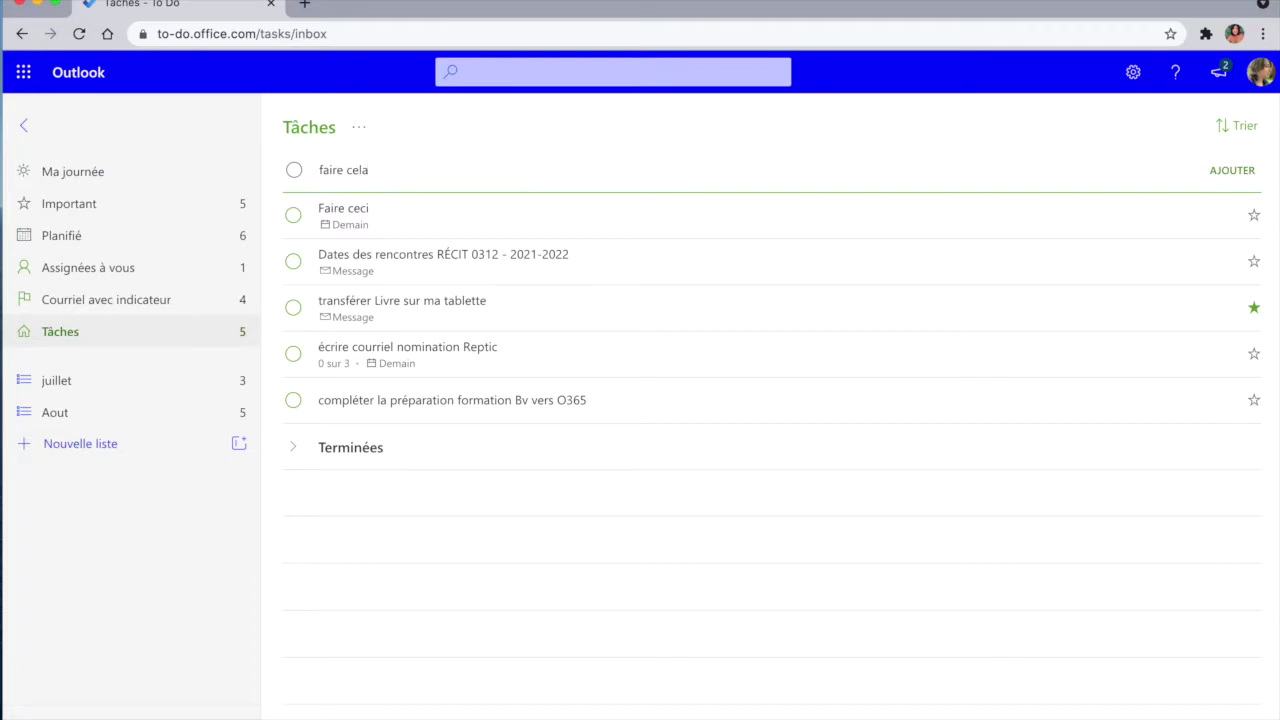
key("Return")
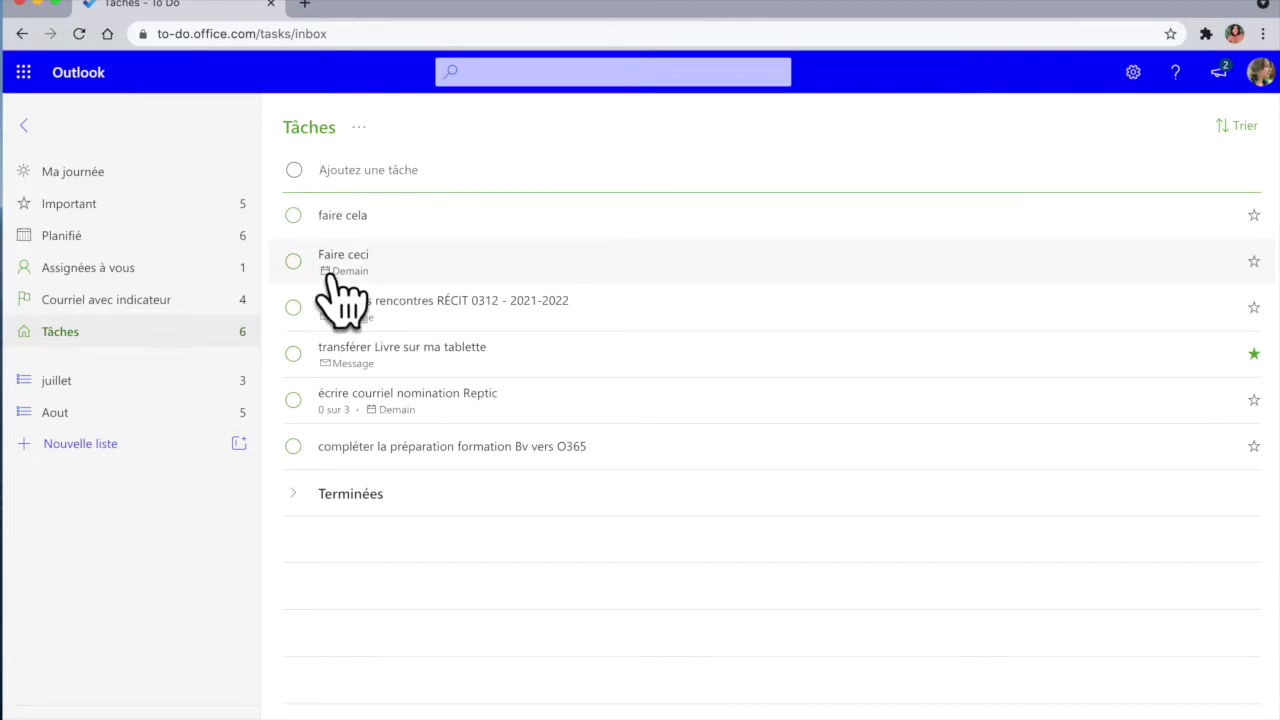
Step: Browse the Planifié view of scheduled tasks, then the Important tasks
left_click(185, 245)
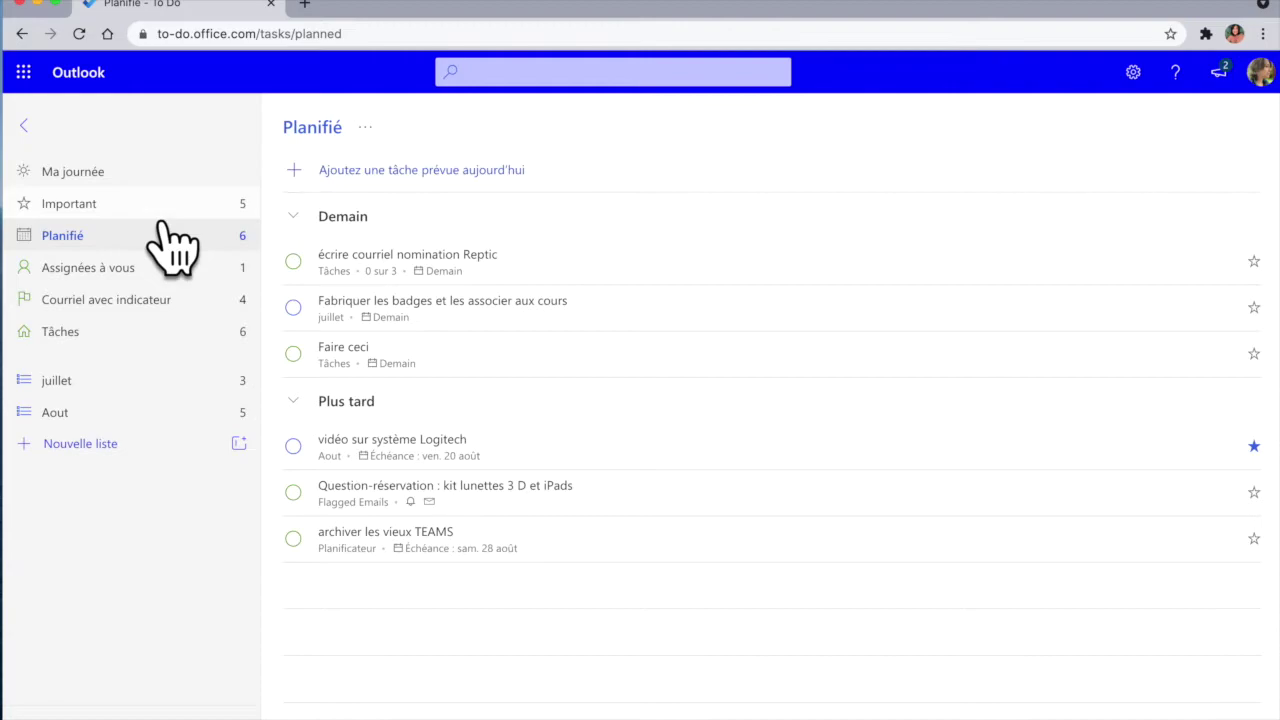
left_click(162, 214)
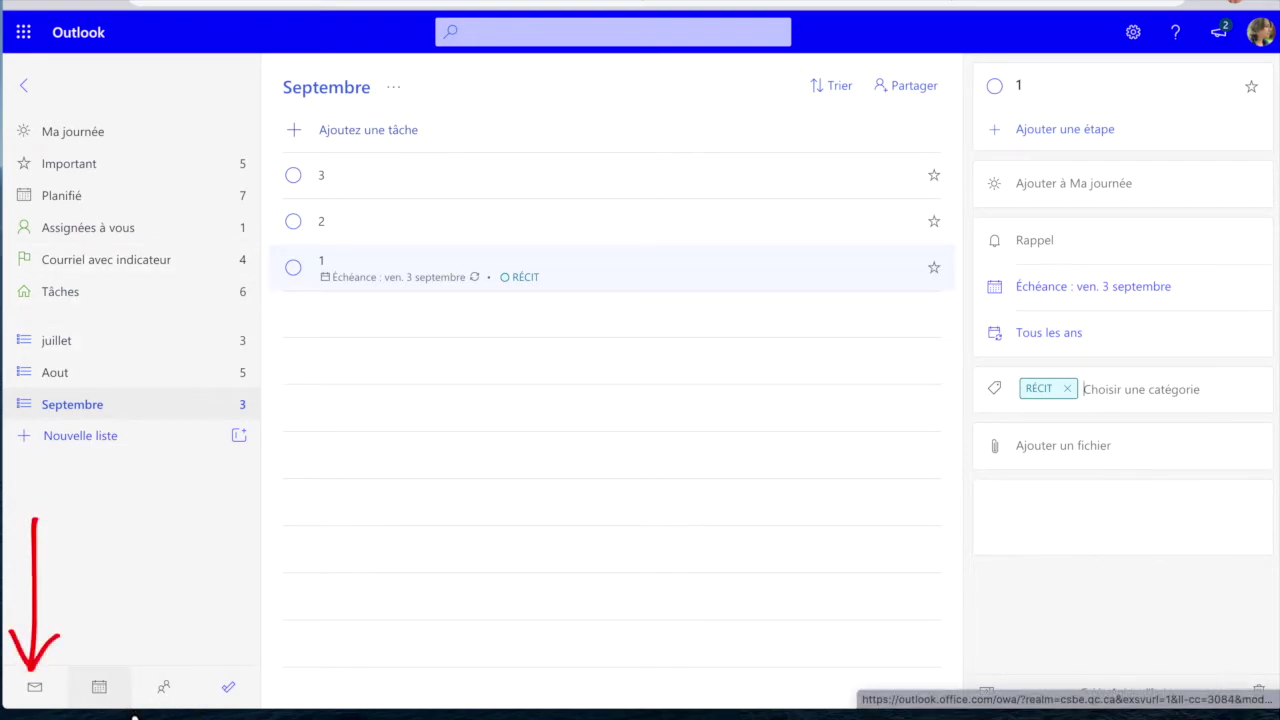
Step: Return to the inbox and flag the cours Moodle message for follow-up
left_click(68, 710)
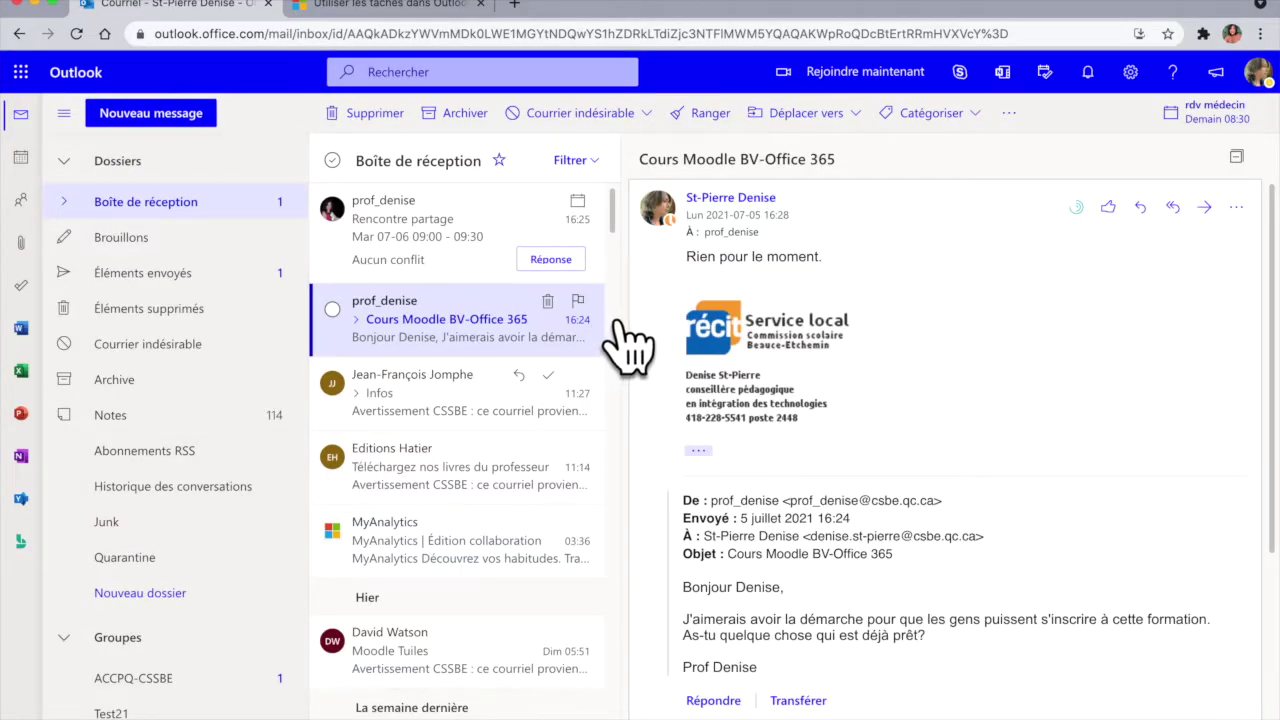
left_click(577, 300)
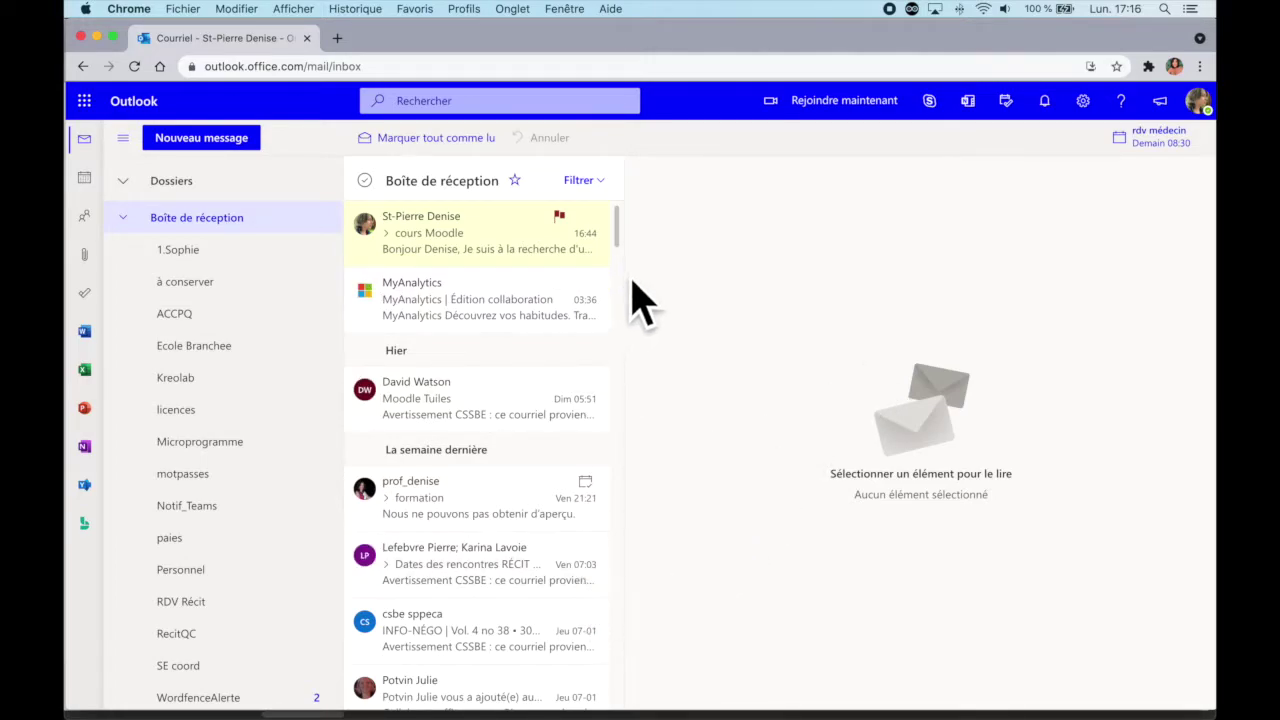
Step: Create a task from the Livre message via Actions avancées > Créer une tâche
scroll(560, 565, "down", 10)
right_click(427, 404)
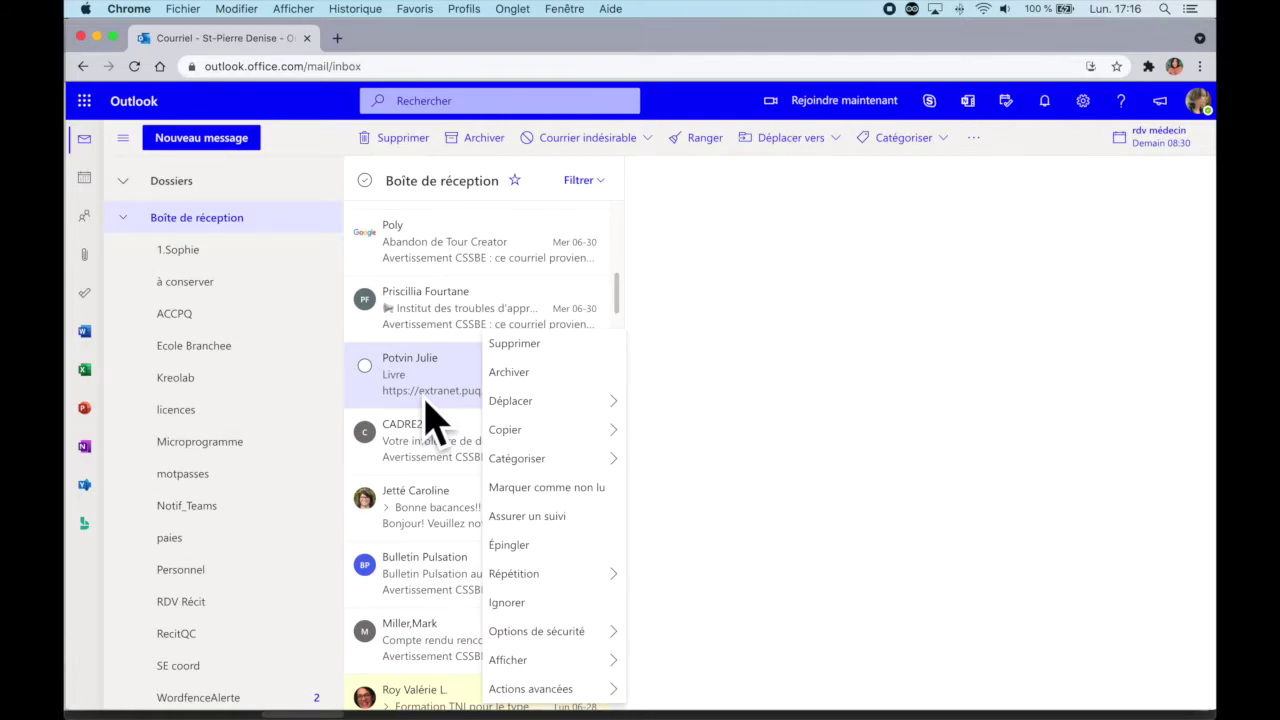
mouse_move(586, 688)
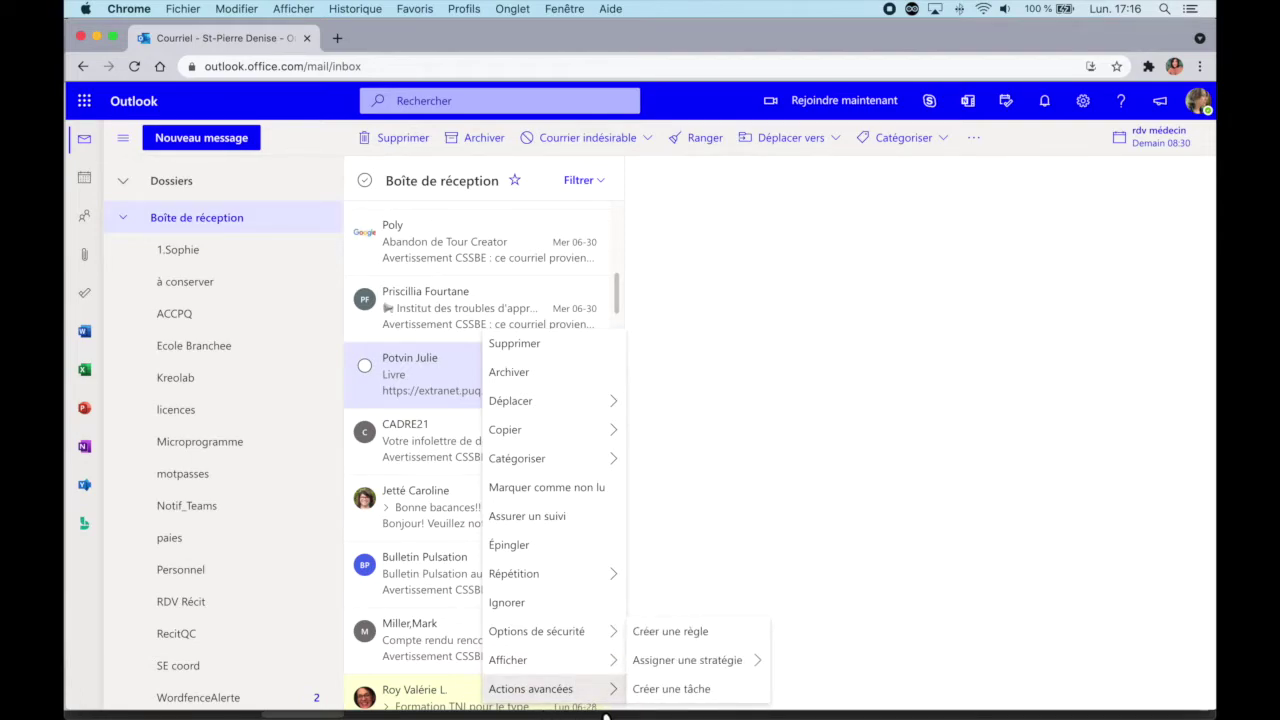
left_click(700, 693)
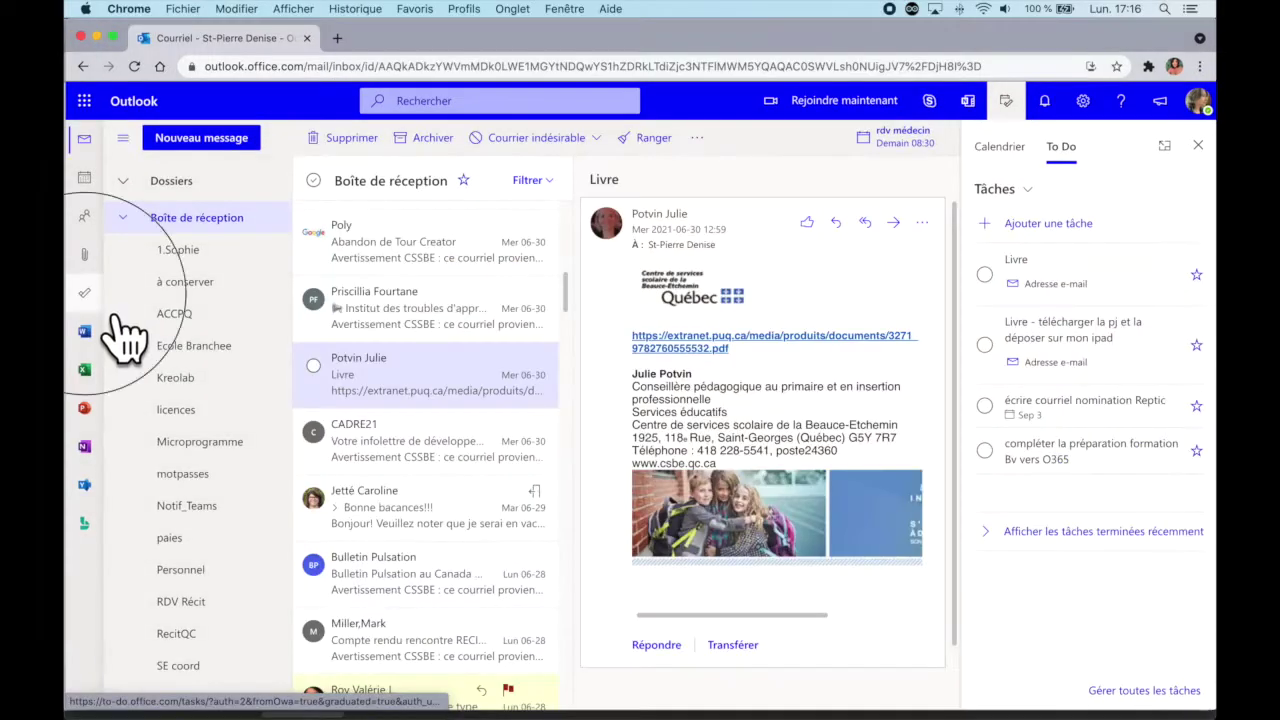
Step: Remove cours Moodle from the Courriel avec indicateur tasks, then view the Tâches list
left_click(61, 288)
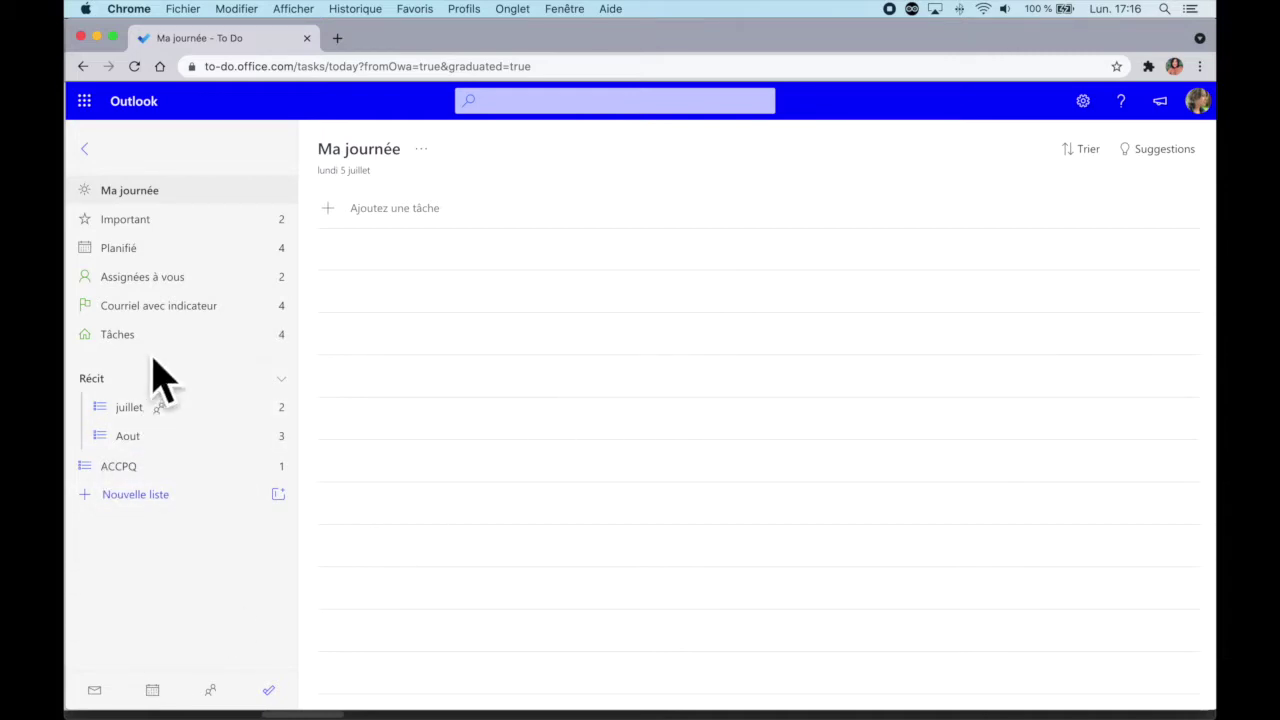
left_click(182, 322)
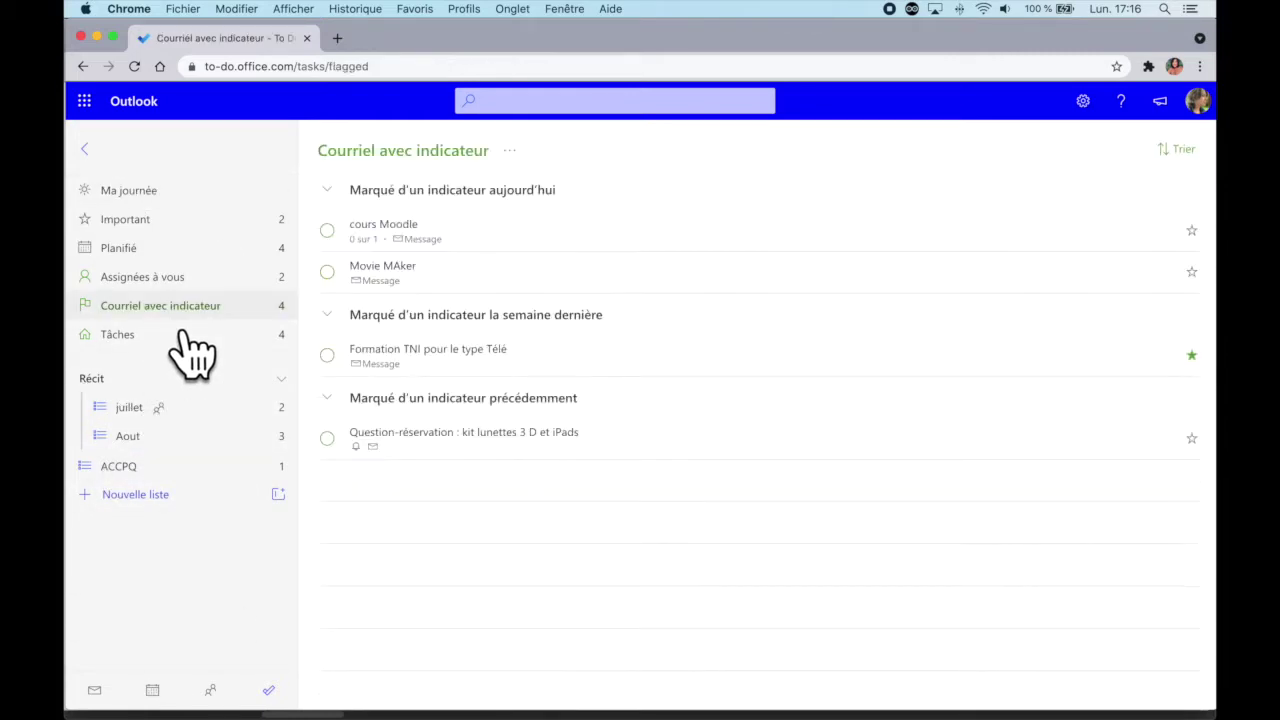
right_click(602, 248)
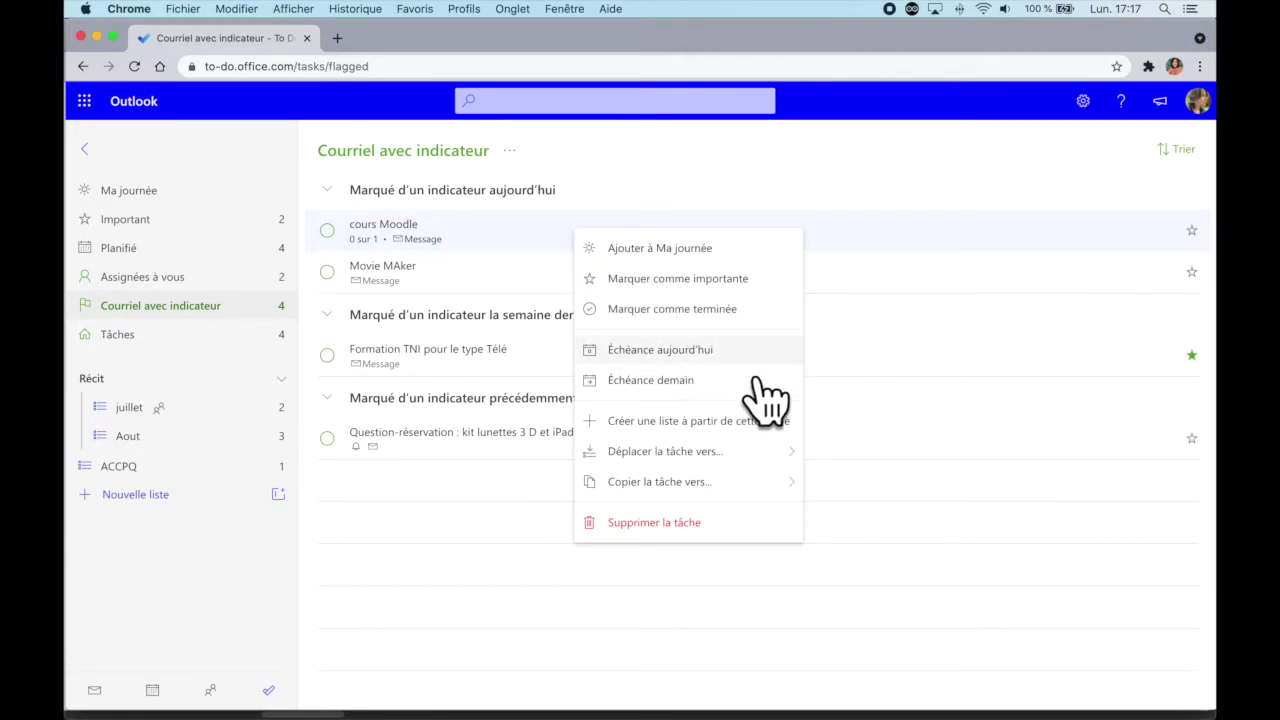
left_click(654, 522)
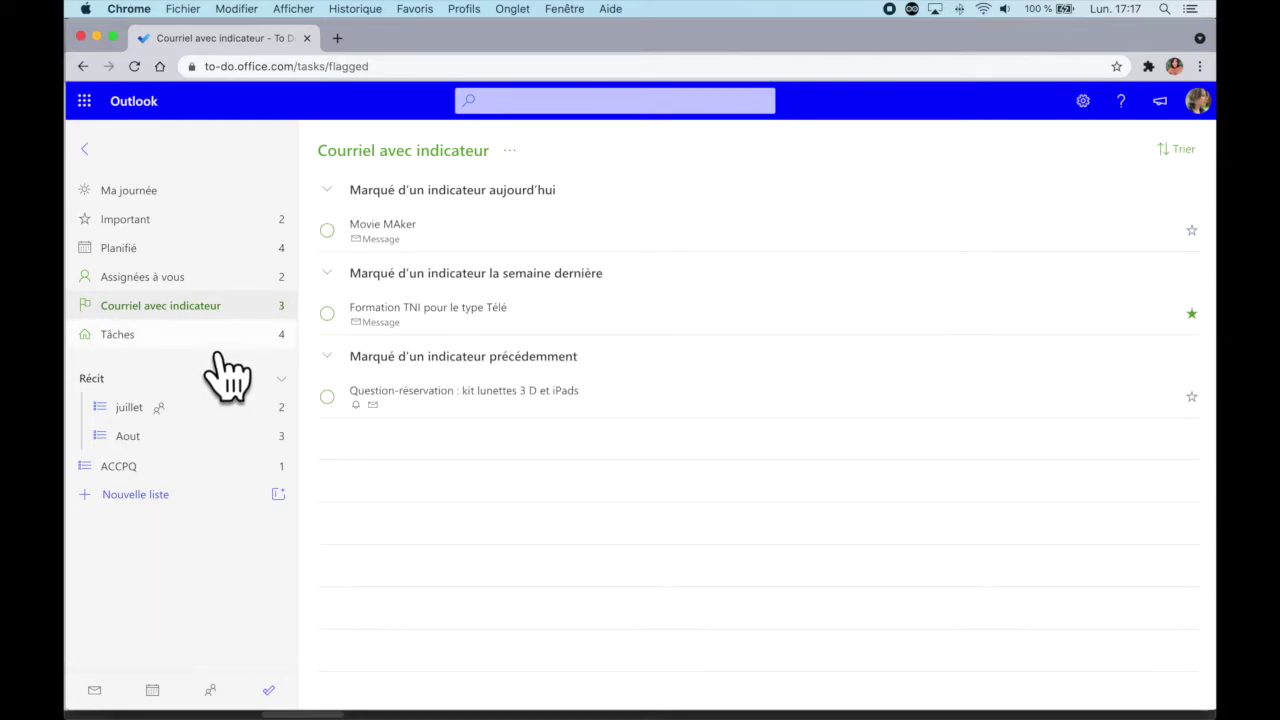
left_click(222, 350)
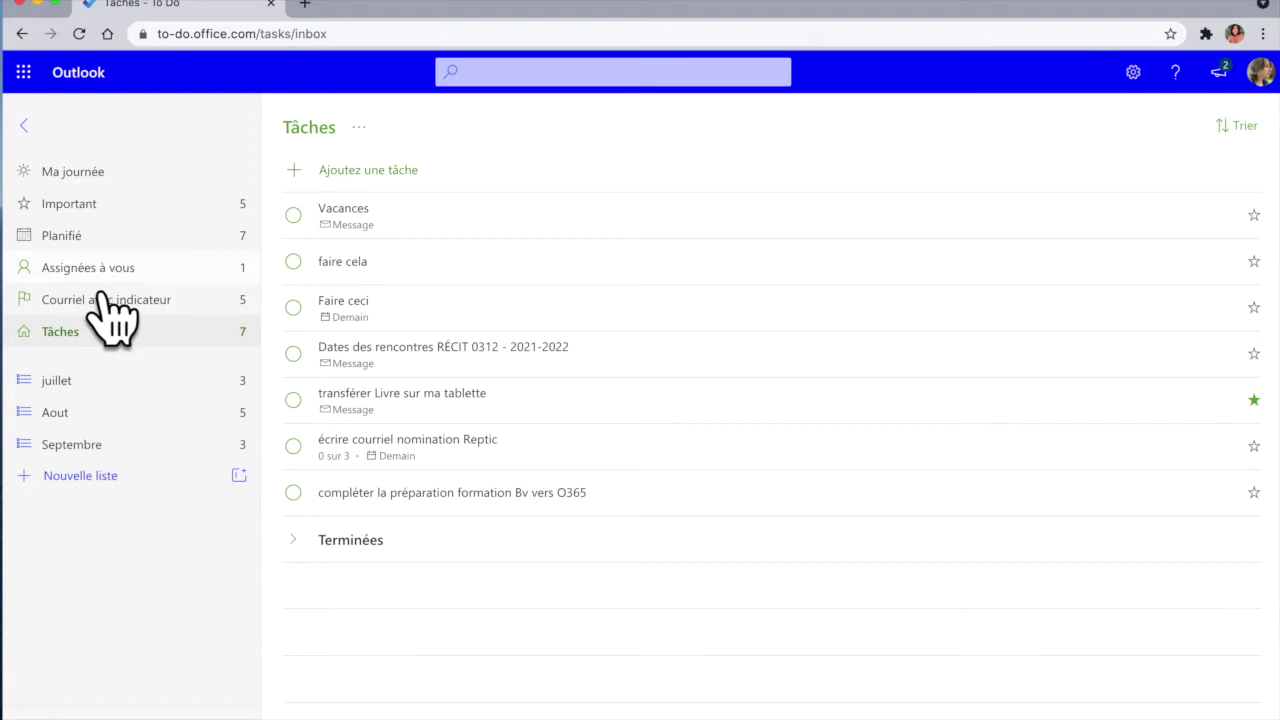
Step: View the assigned task archiver les vieux TEAMS, then move the browser aside to reveal Teams
left_click(136, 282)
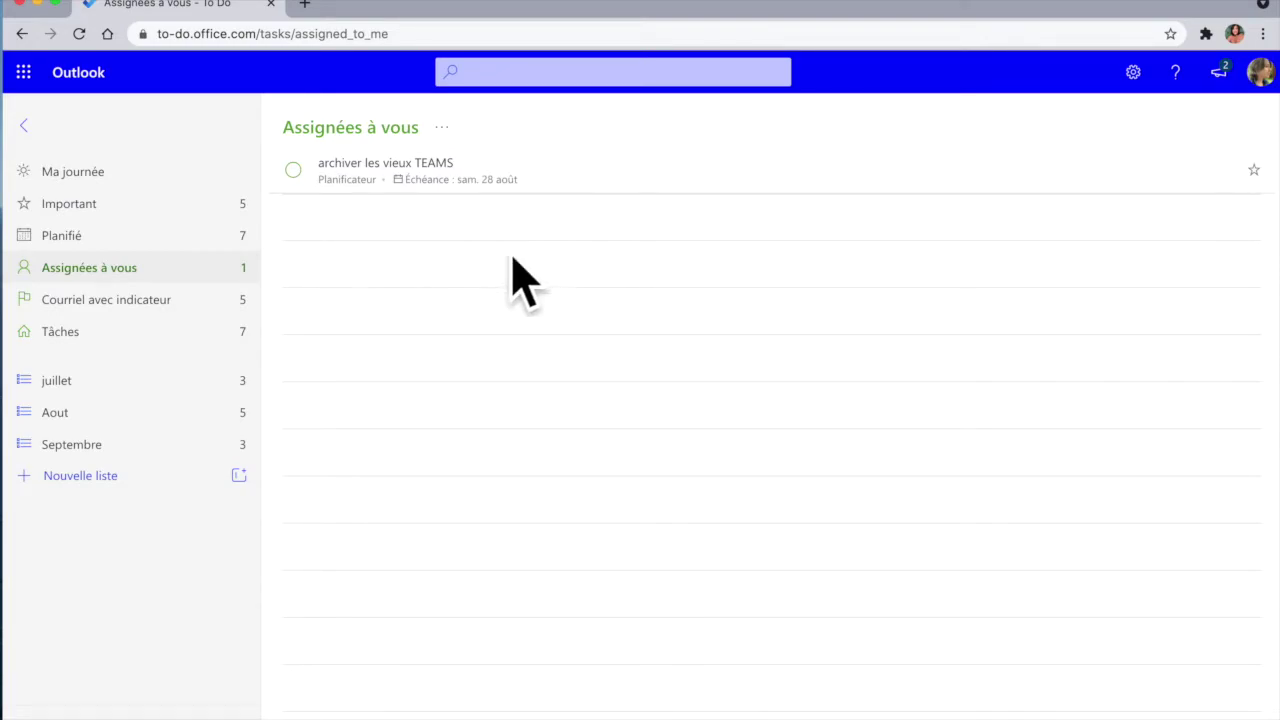
left_click_drag(1014, 12, 549, 320)
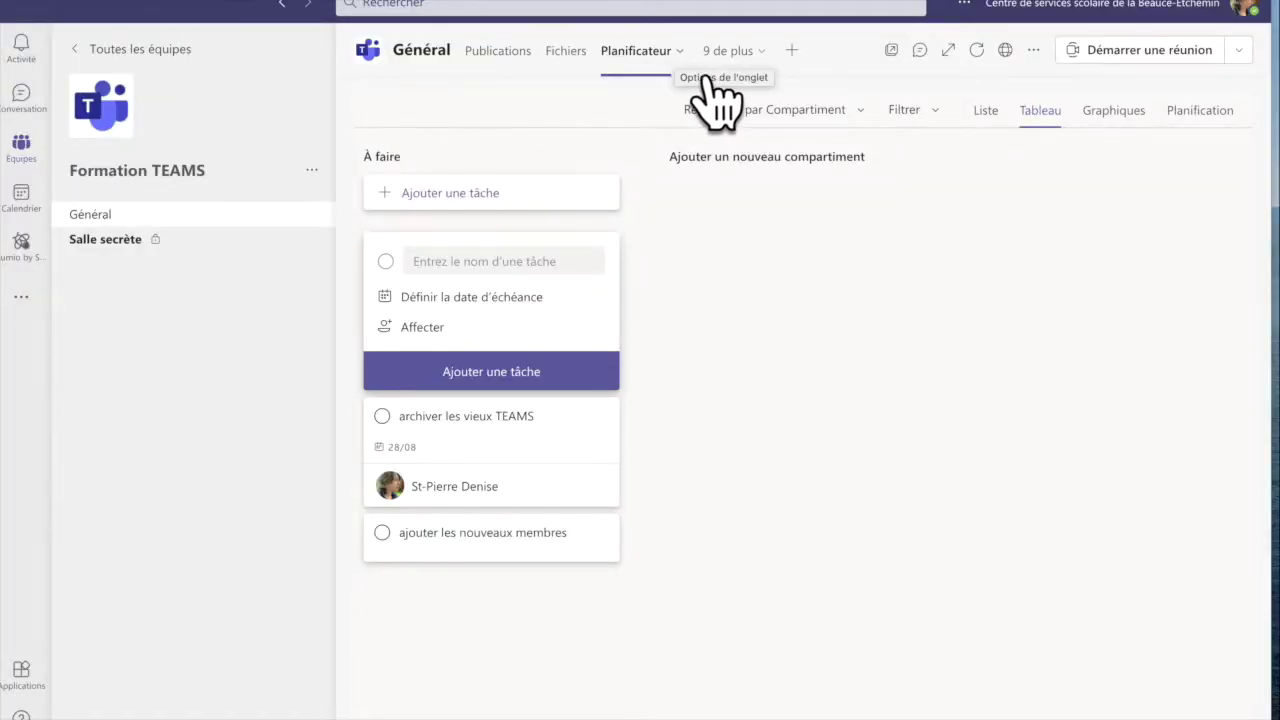
Step: Add a Tasks par Planificateur tab named 'Planif projet A' to the Teams formation bloc-notes Général channel
left_click(128, 50)
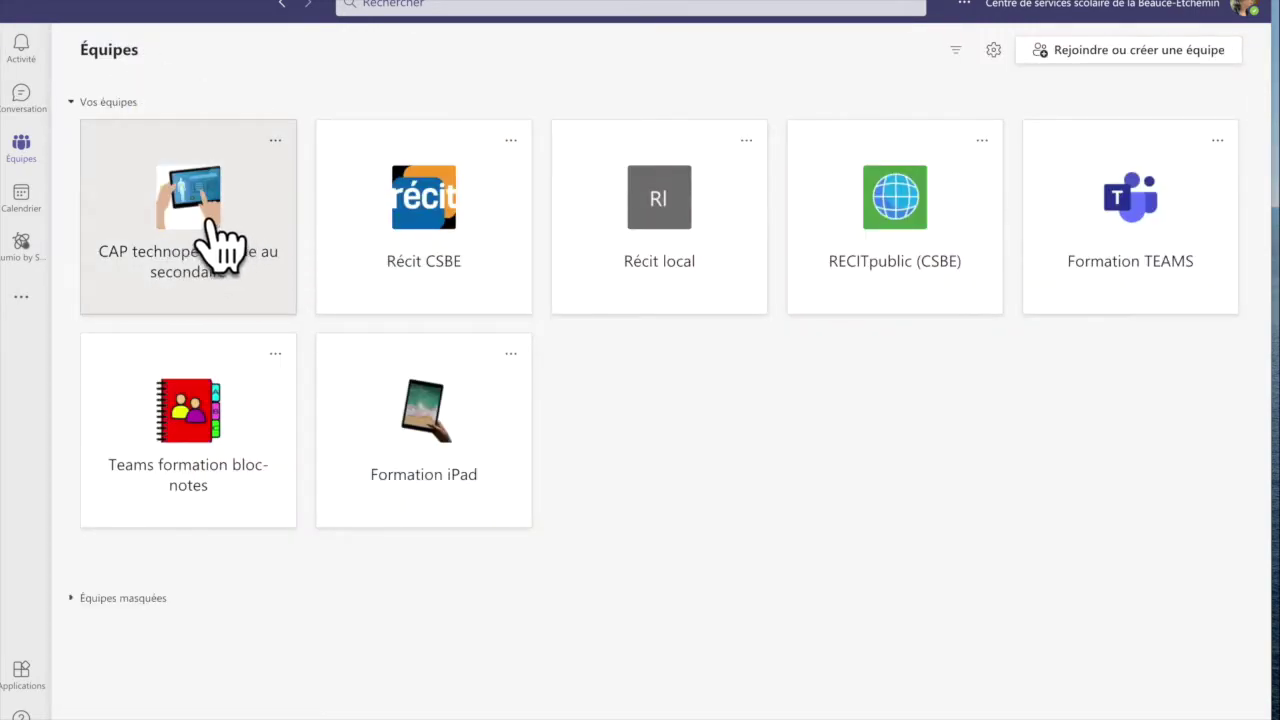
left_click(252, 432)
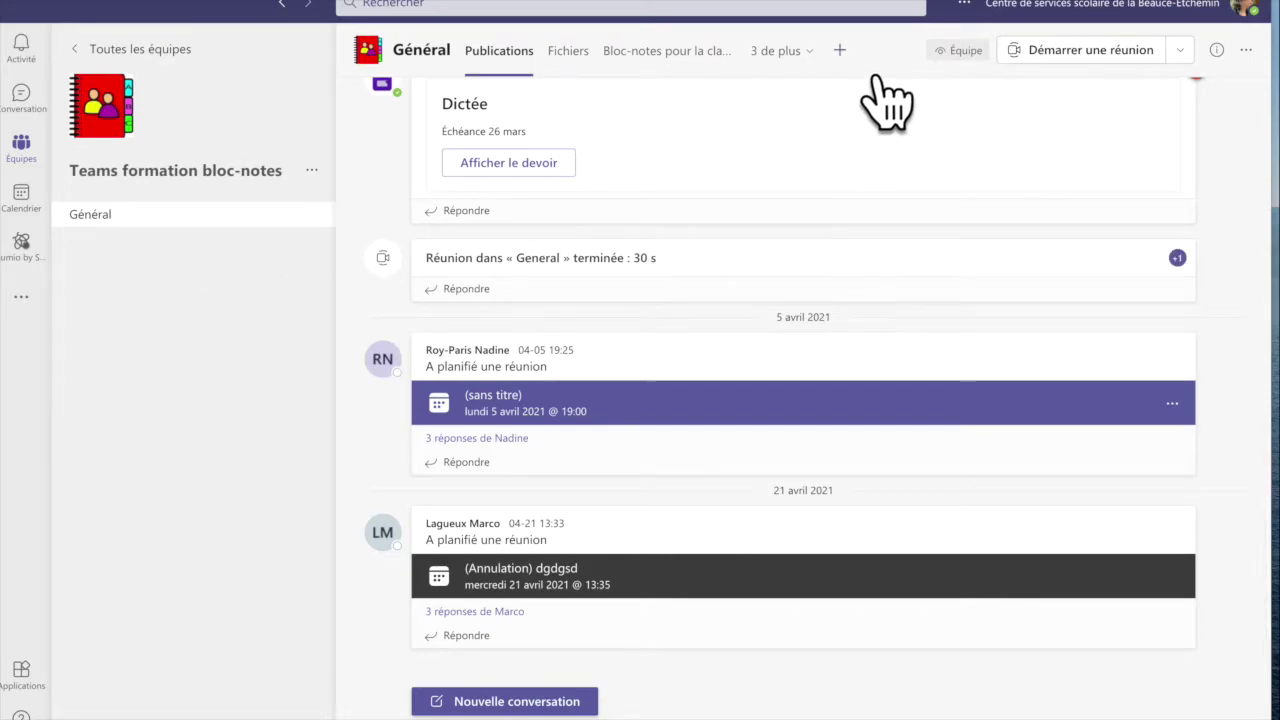
left_click(839, 50)
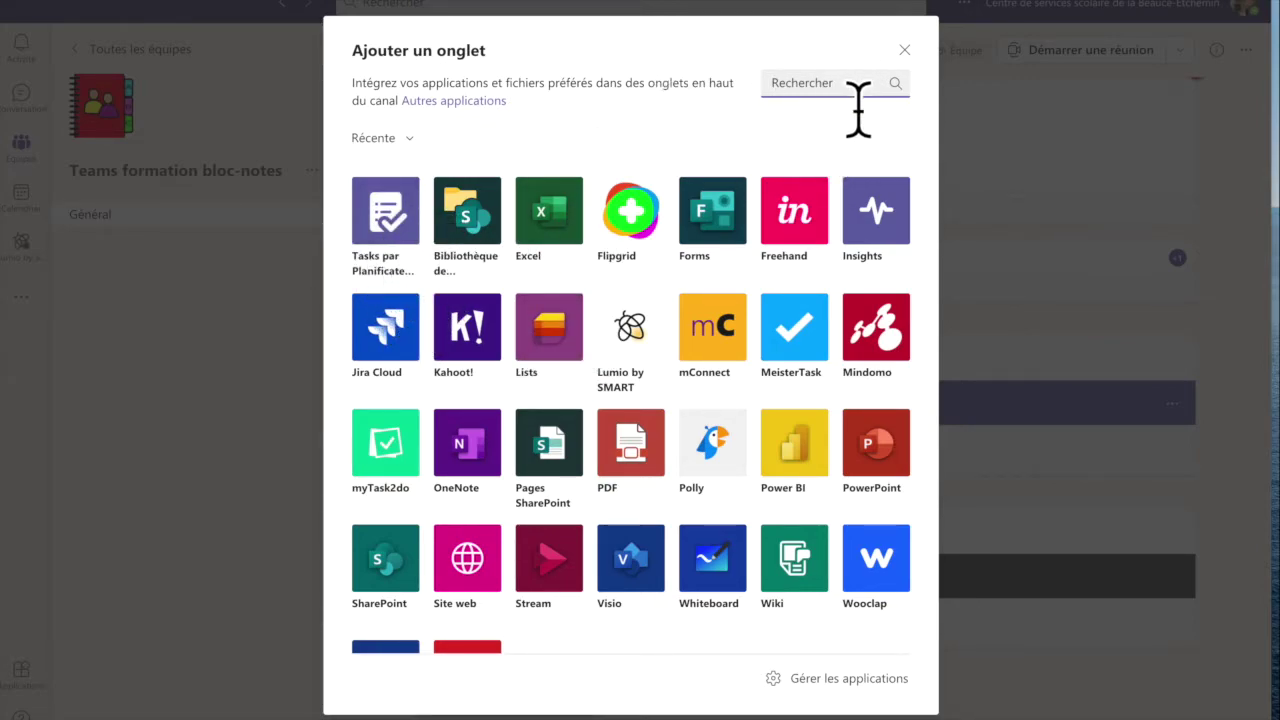
type("planfi")
key("BackSpace")
key("BackSpace")
type("if")
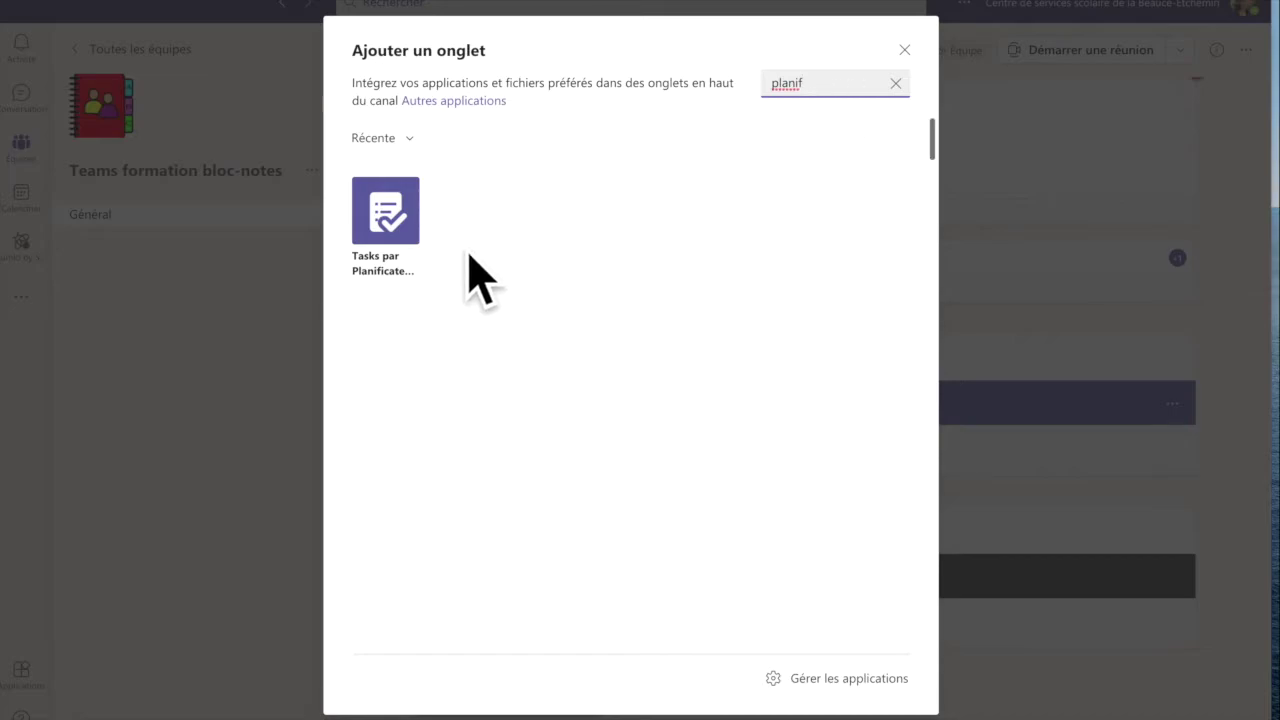
left_click(429, 232)
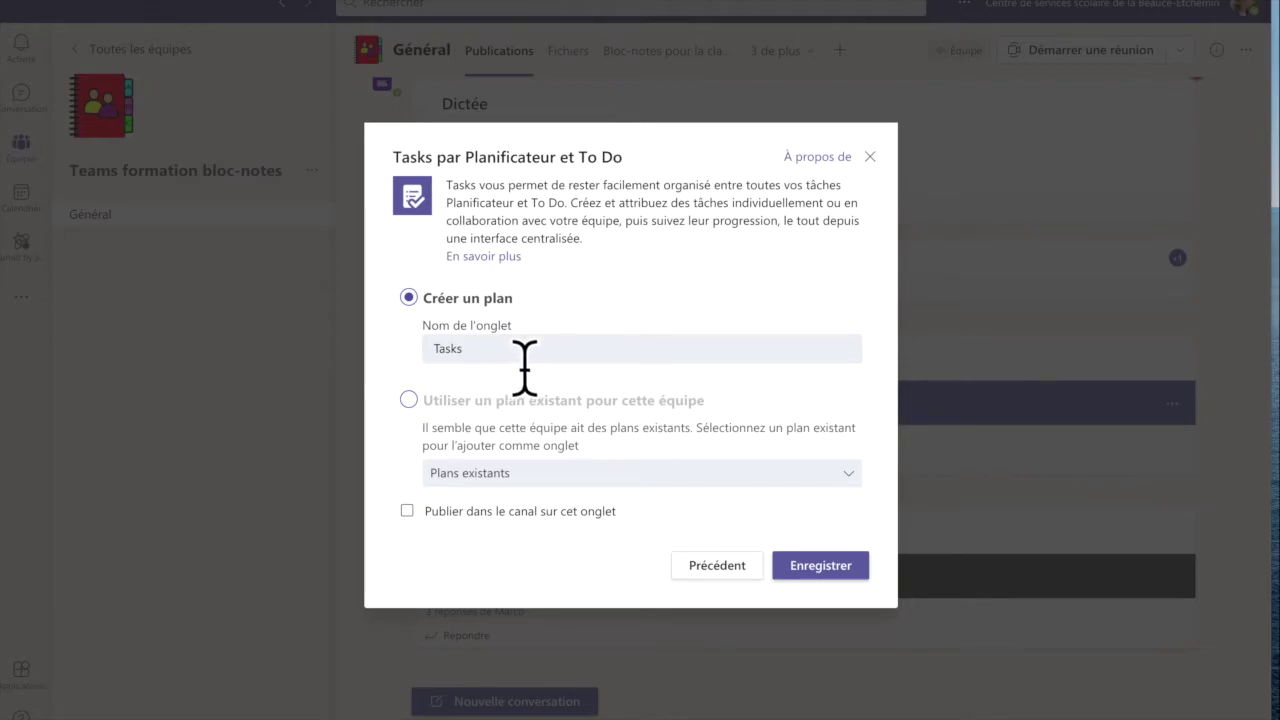
left_click_drag(529, 370, 344, 363)
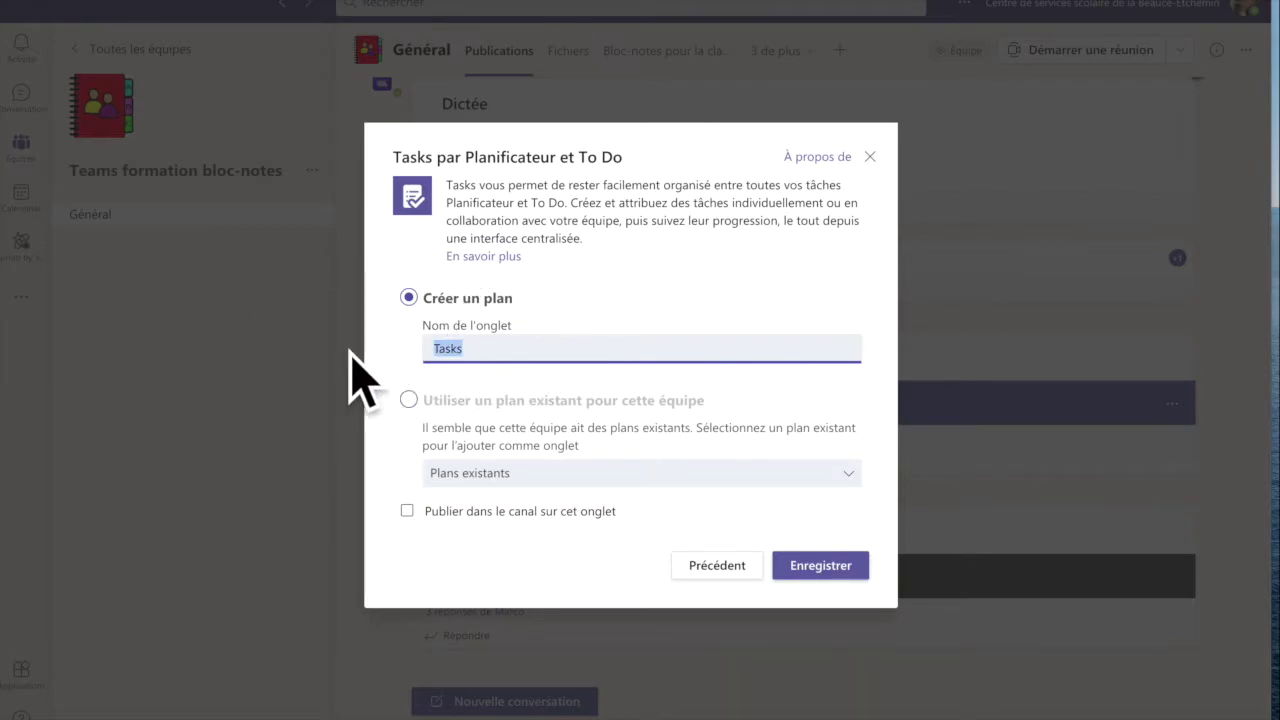
type("Planif projet A")
left_click(845, 568)
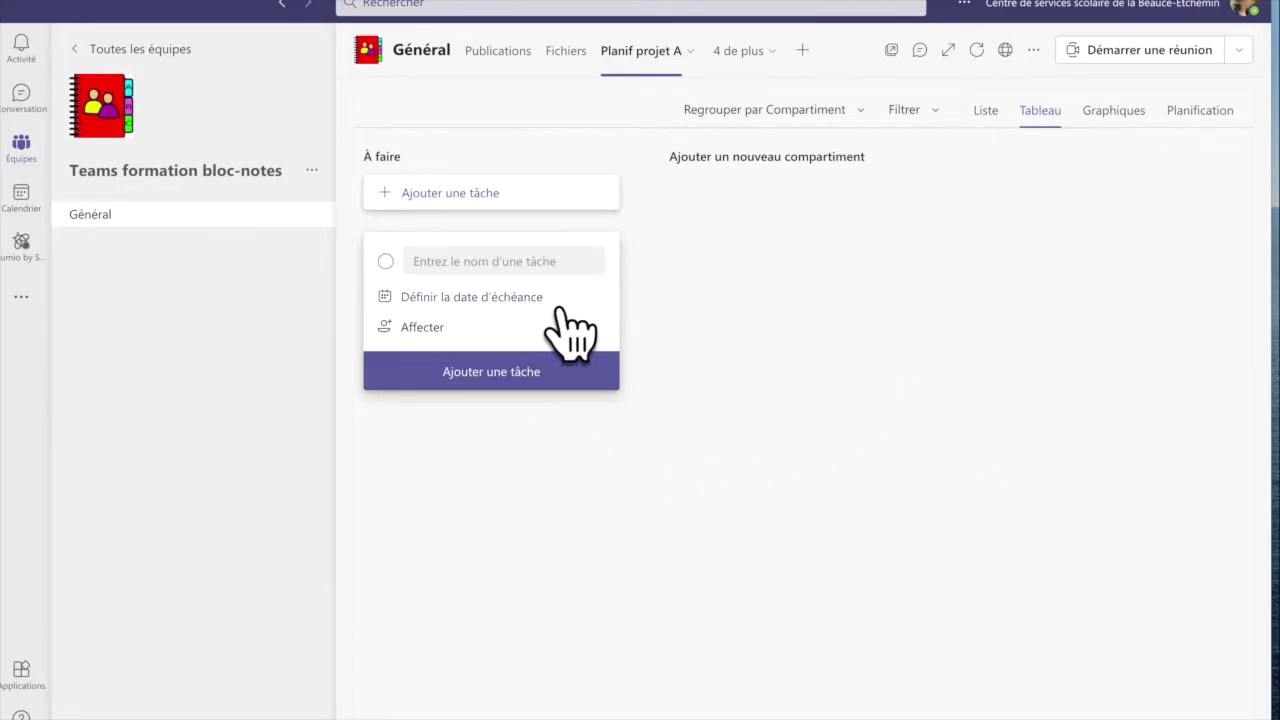
Step: Create the task 'FAire' in the À faire bucket, assigned to a colleague
left_click(486, 372)
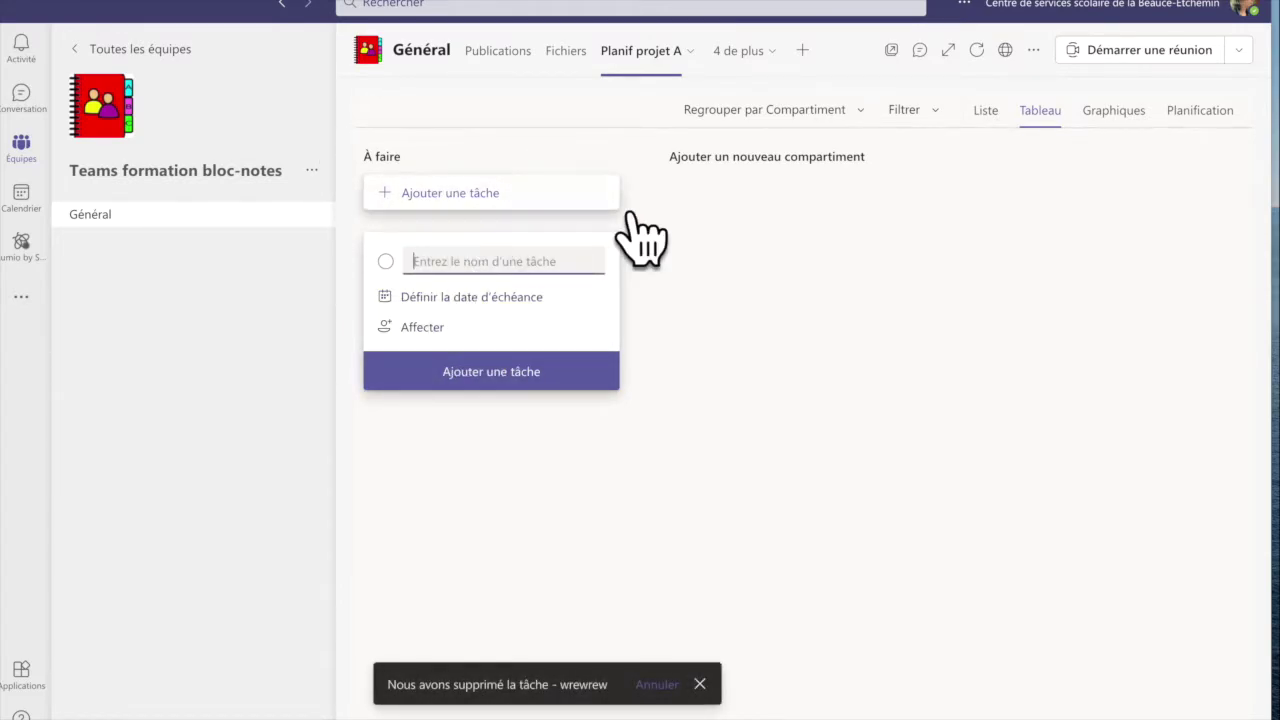
type("FAire...")
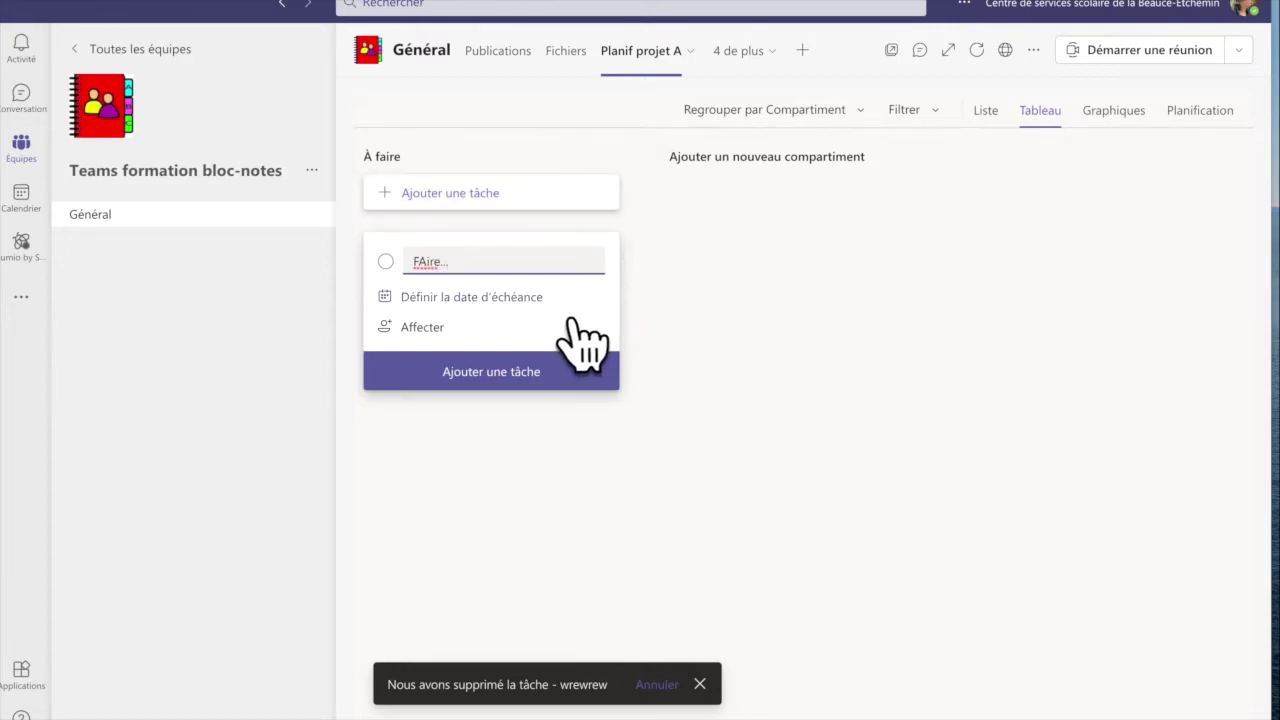
left_click(572, 318)
left_click(572, 320)
left_click(472, 336)
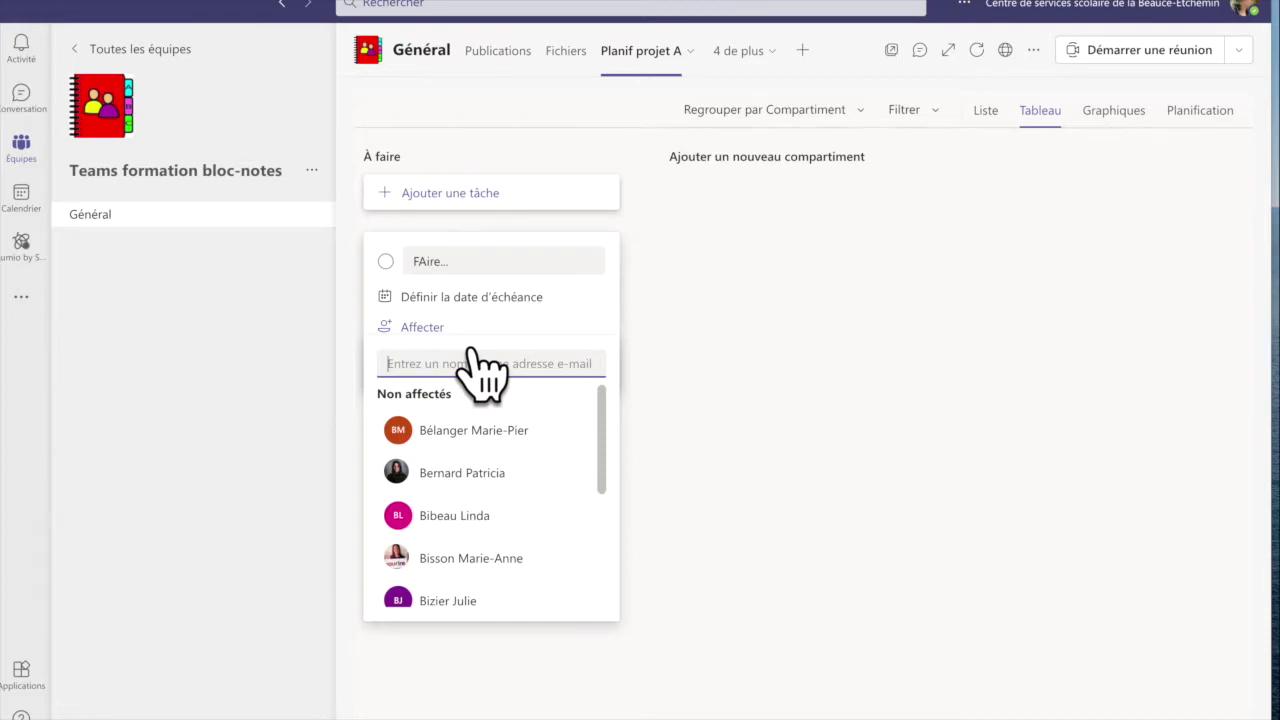
type("denise")
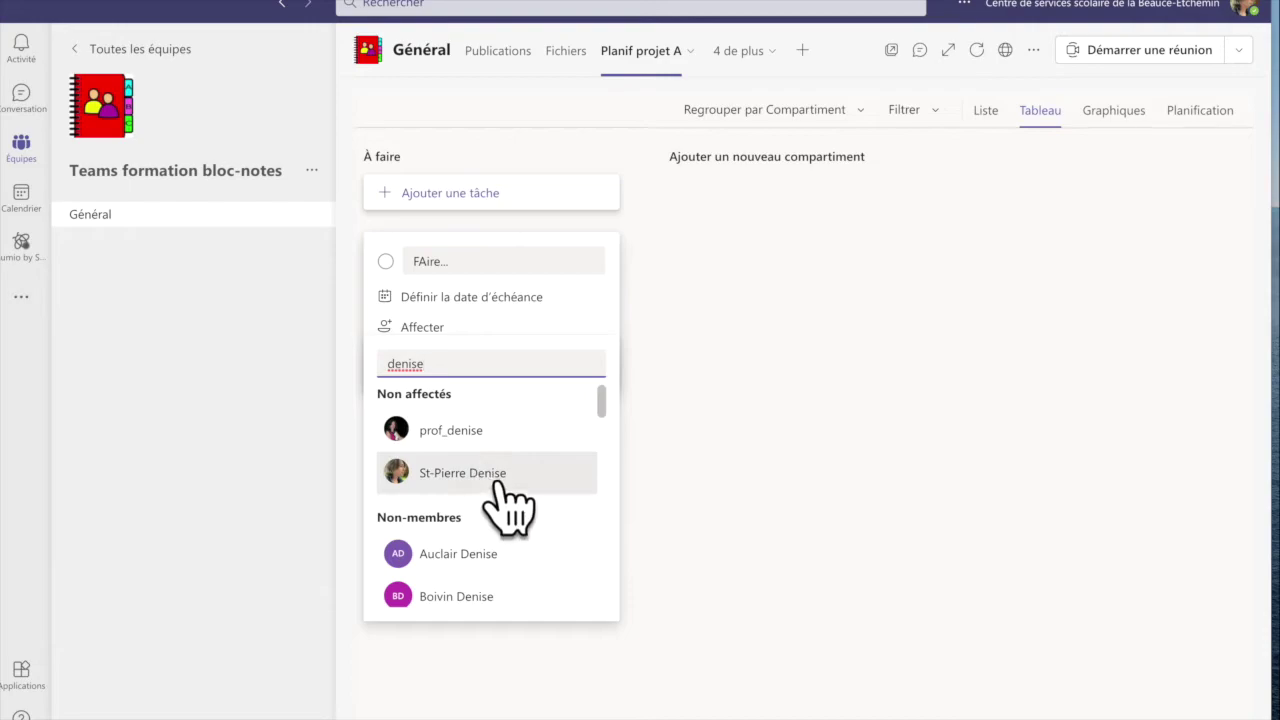
left_click(505, 493)
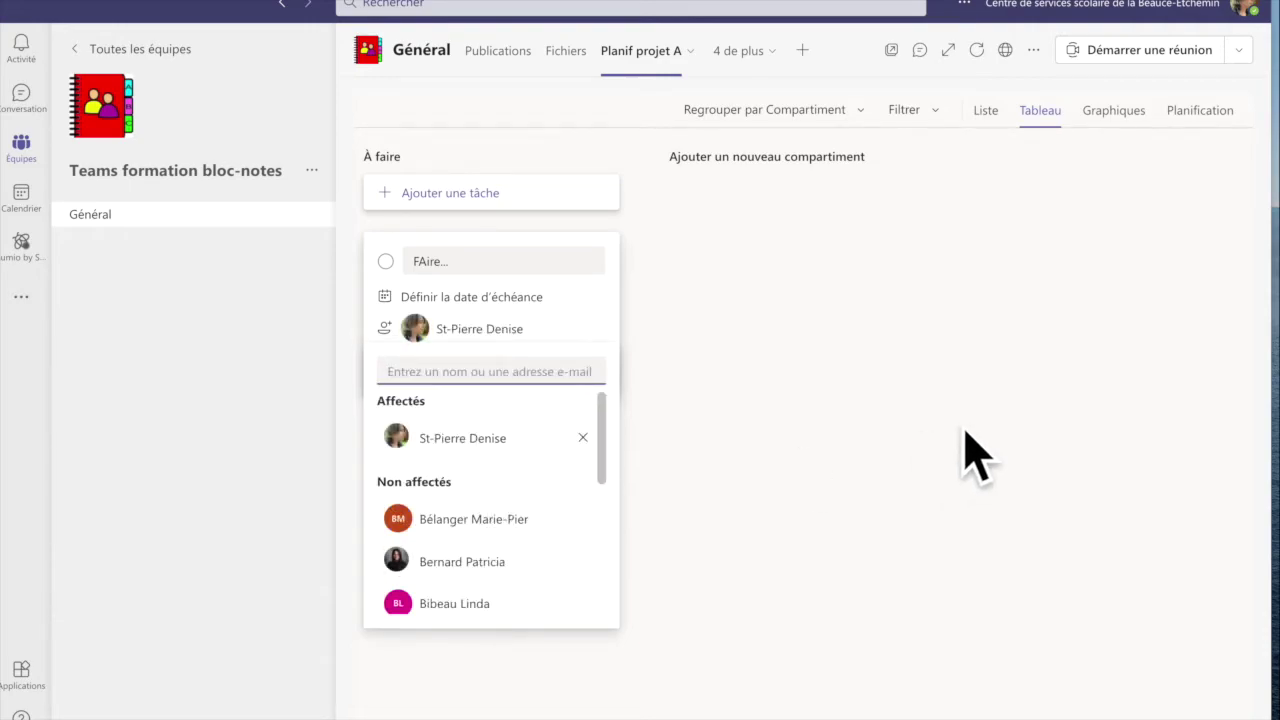
left_click(868, 405)
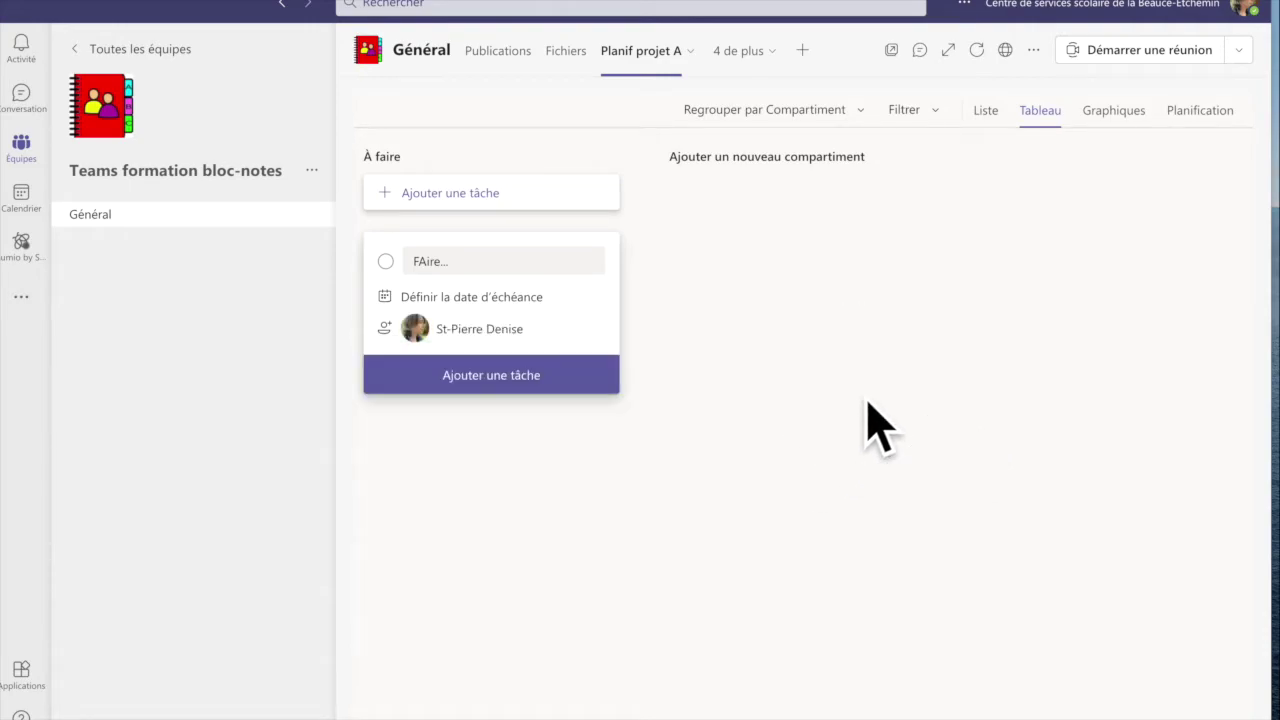
left_click(525, 385)
Step: Mark the new task completed, then set it back to not completed
left_click(766, 449)
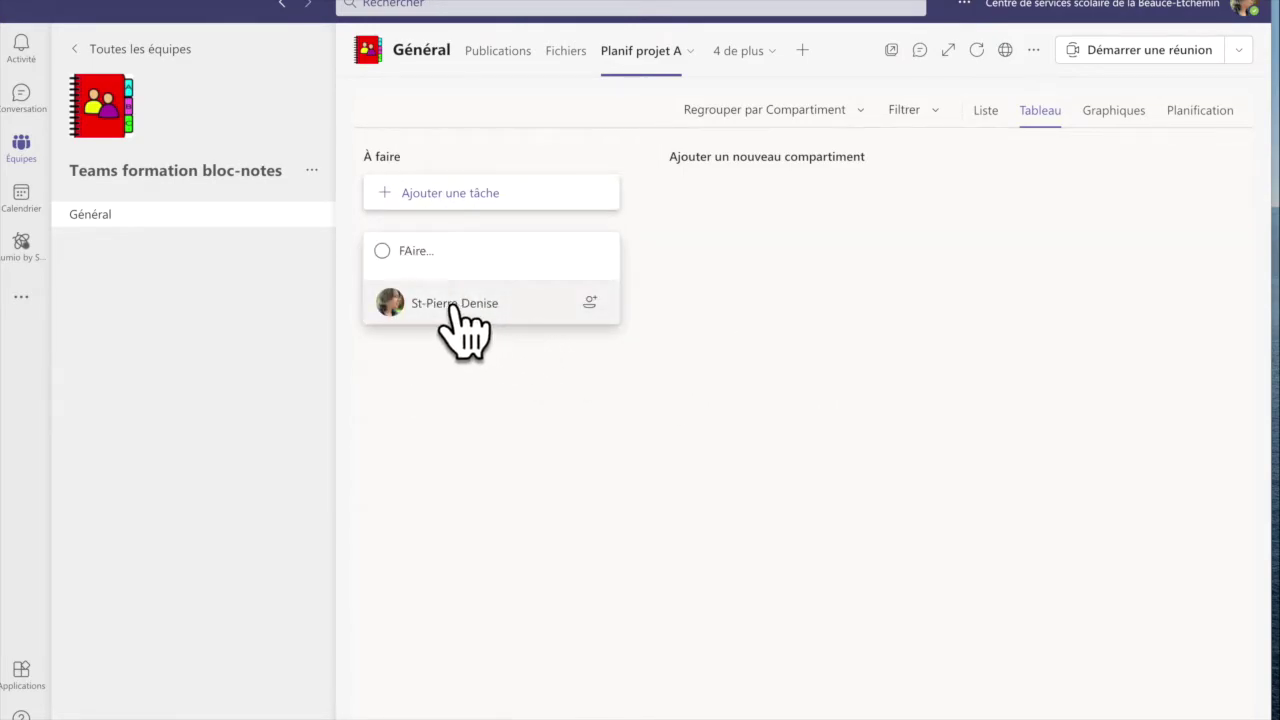
left_click(381, 250)
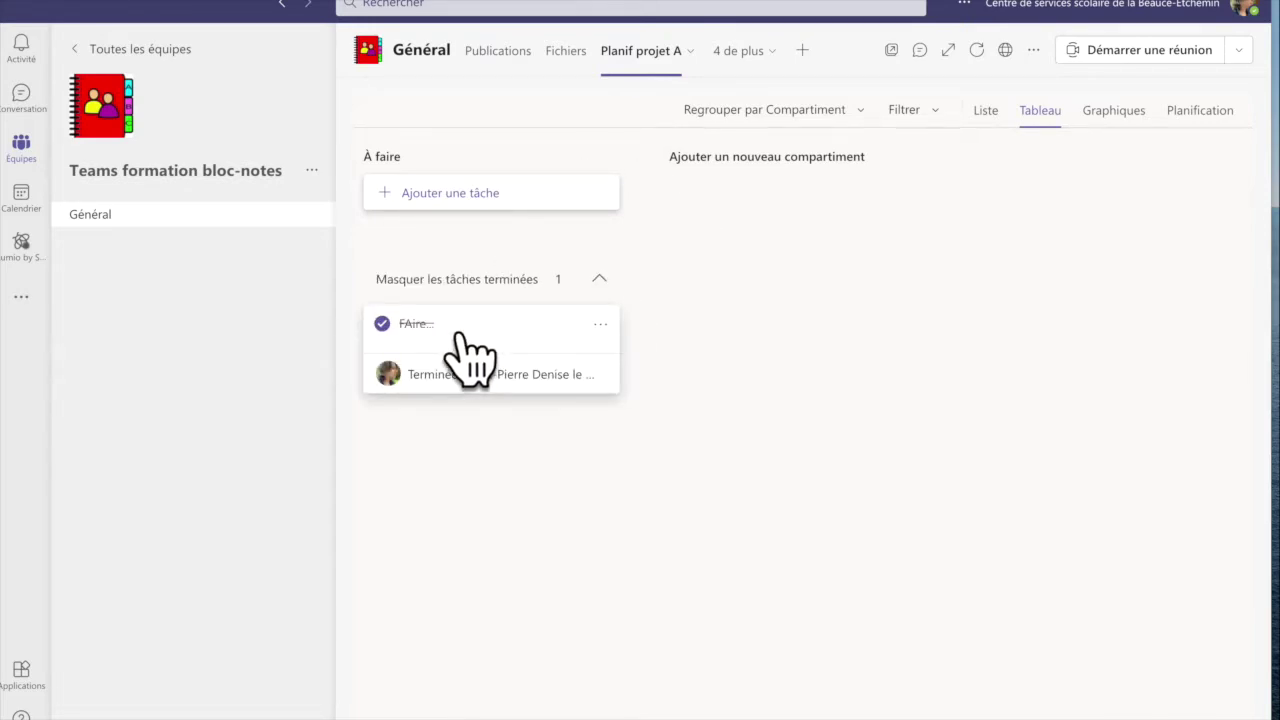
left_click(383, 323)
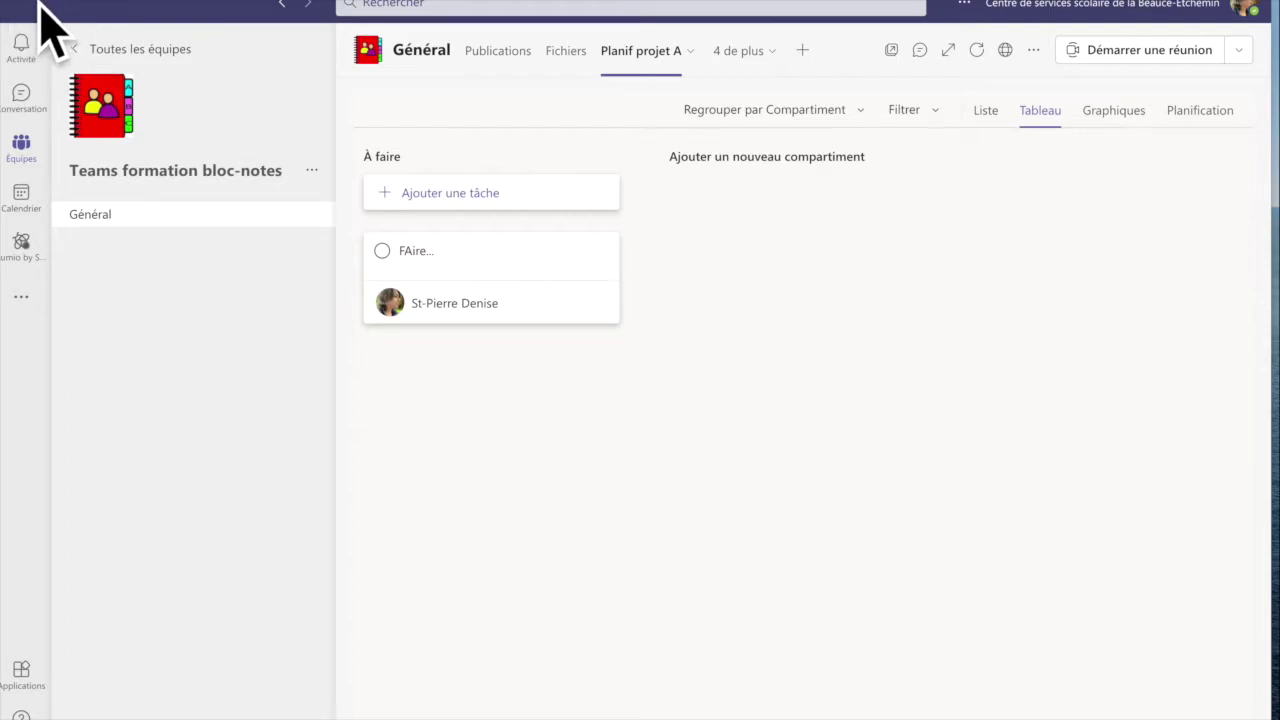
Step: Review the Planif projet A task and archiver les vieux TEAMS under Assignées à vous
mouse_move(28, 8)
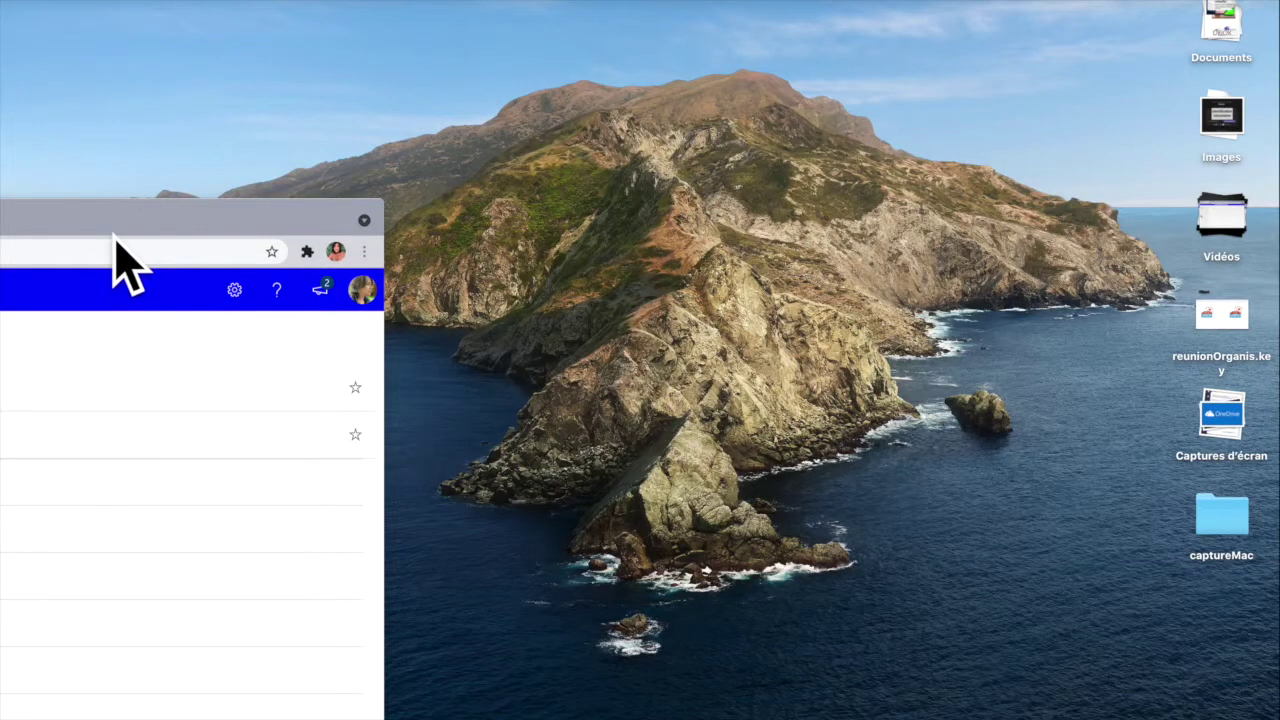
left_click(113, 240)
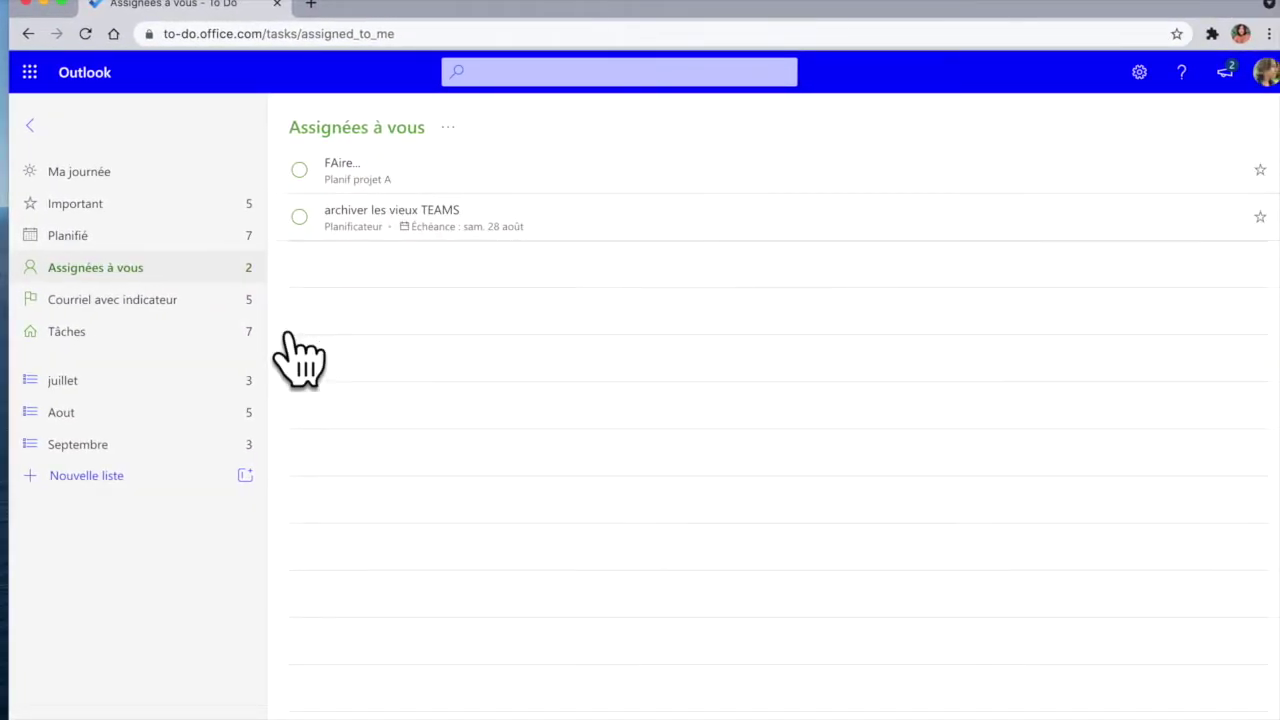
left_click(140, 272)
left_click(372, 188)
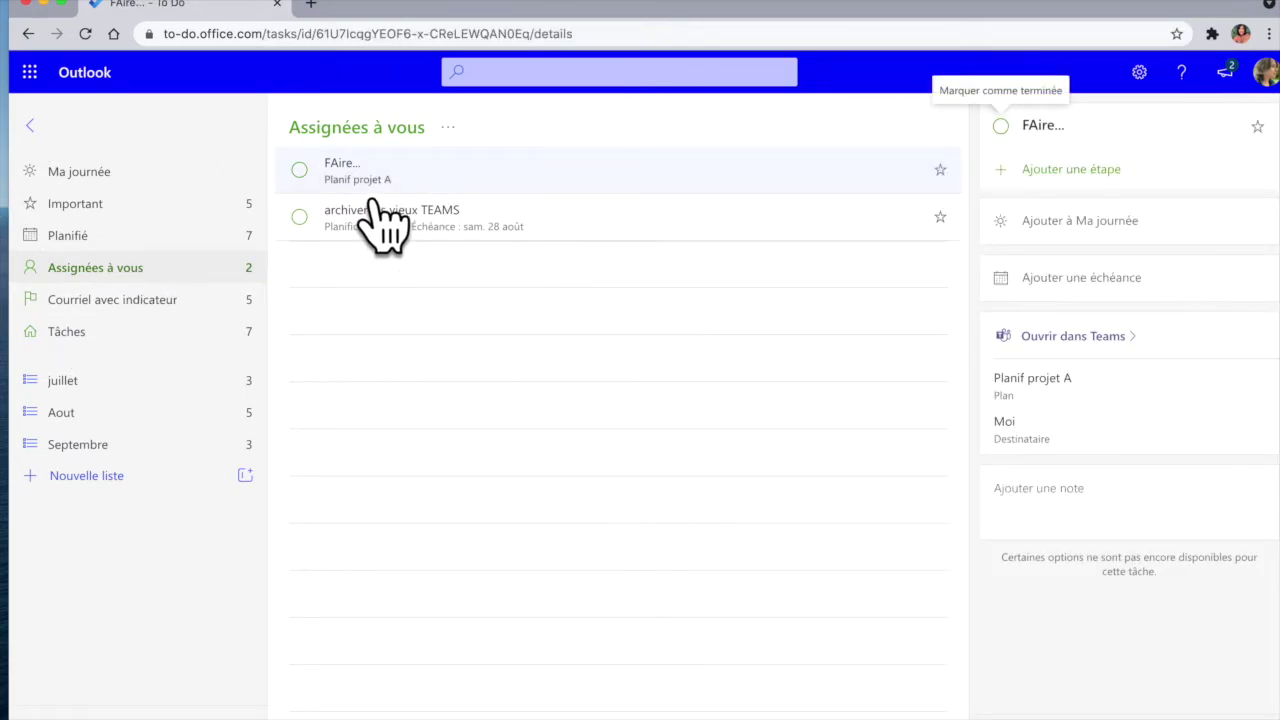
left_click(384, 222)
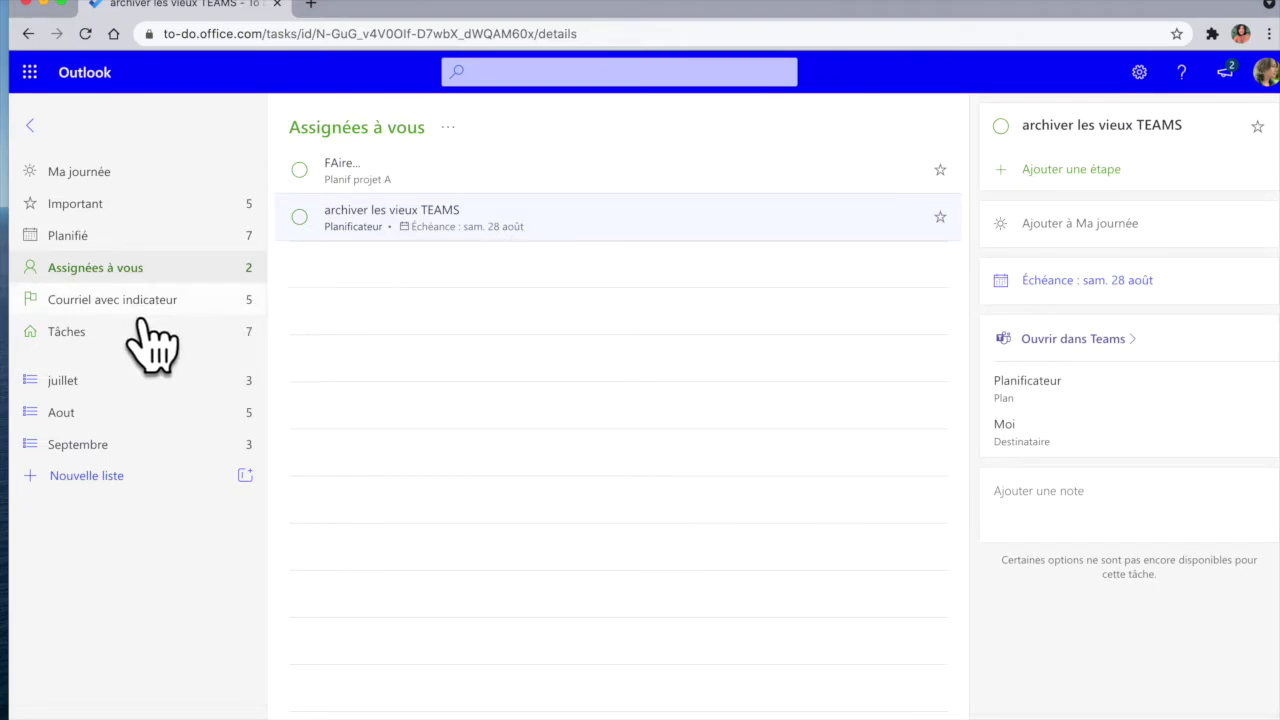
Step: Browse Planifié and Important, then open Ma journée with its task suggestions
left_click(186, 250)
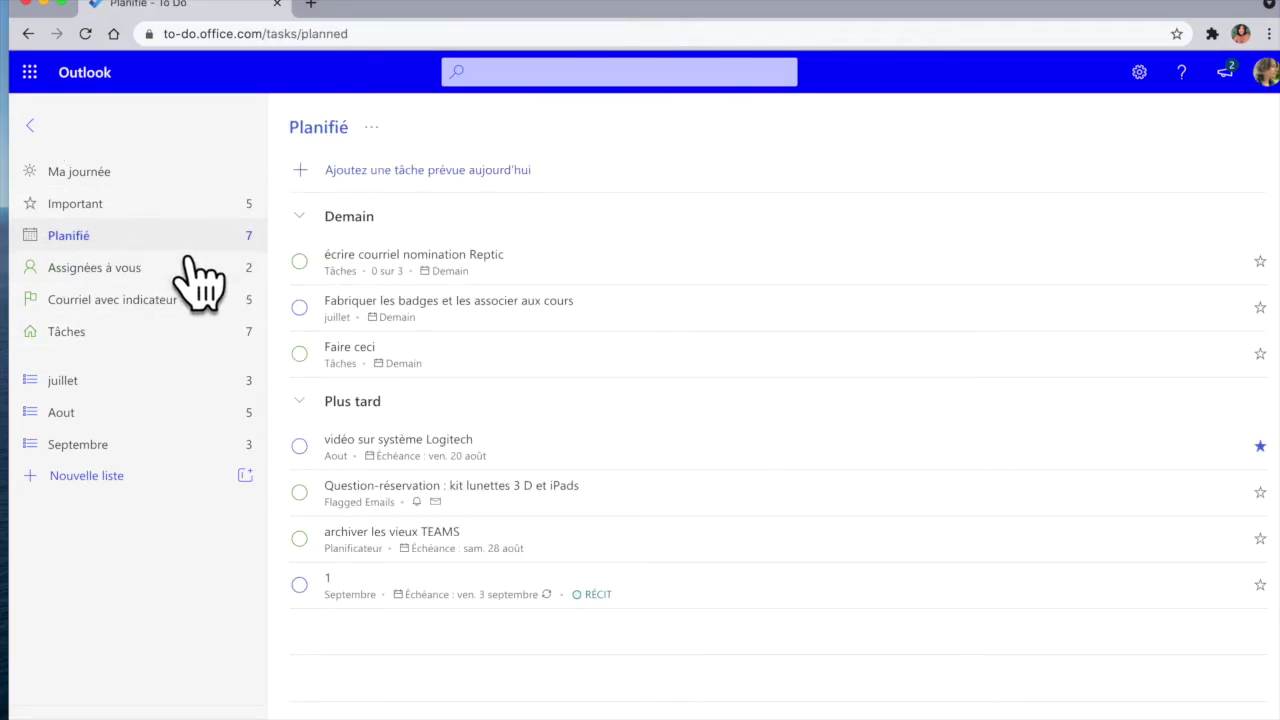
left_click(146, 205)
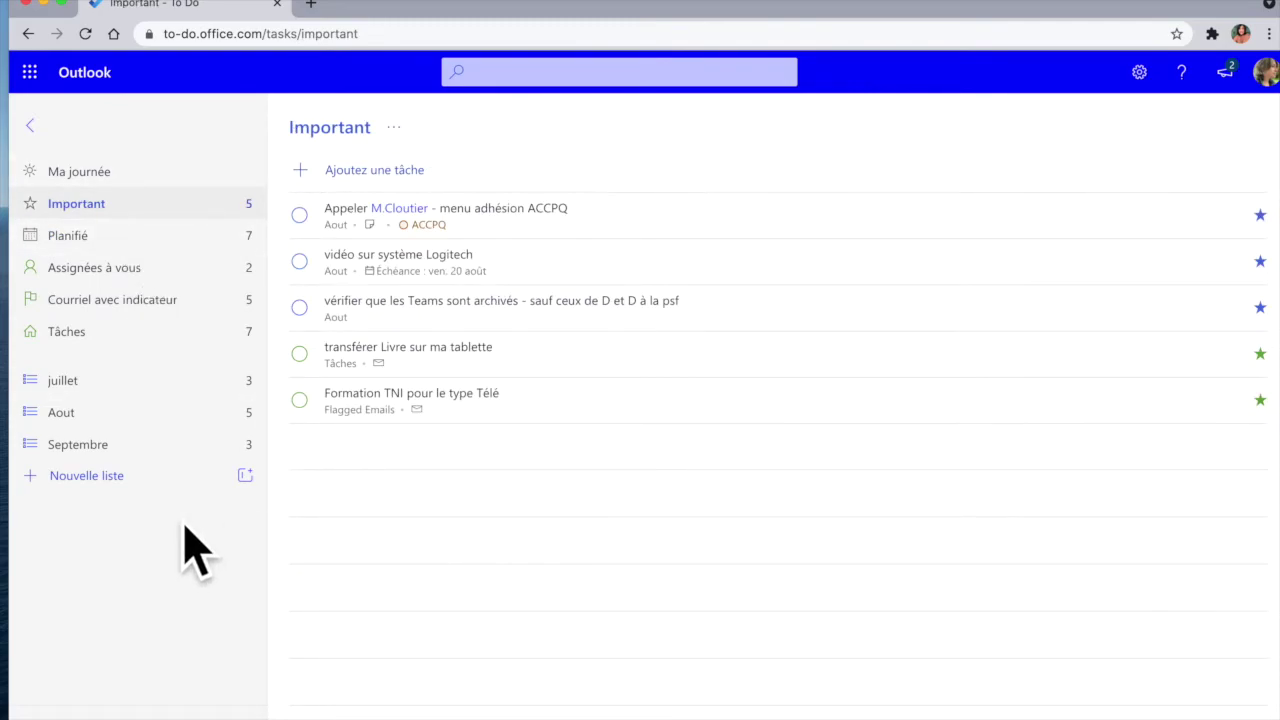
left_click(127, 185)
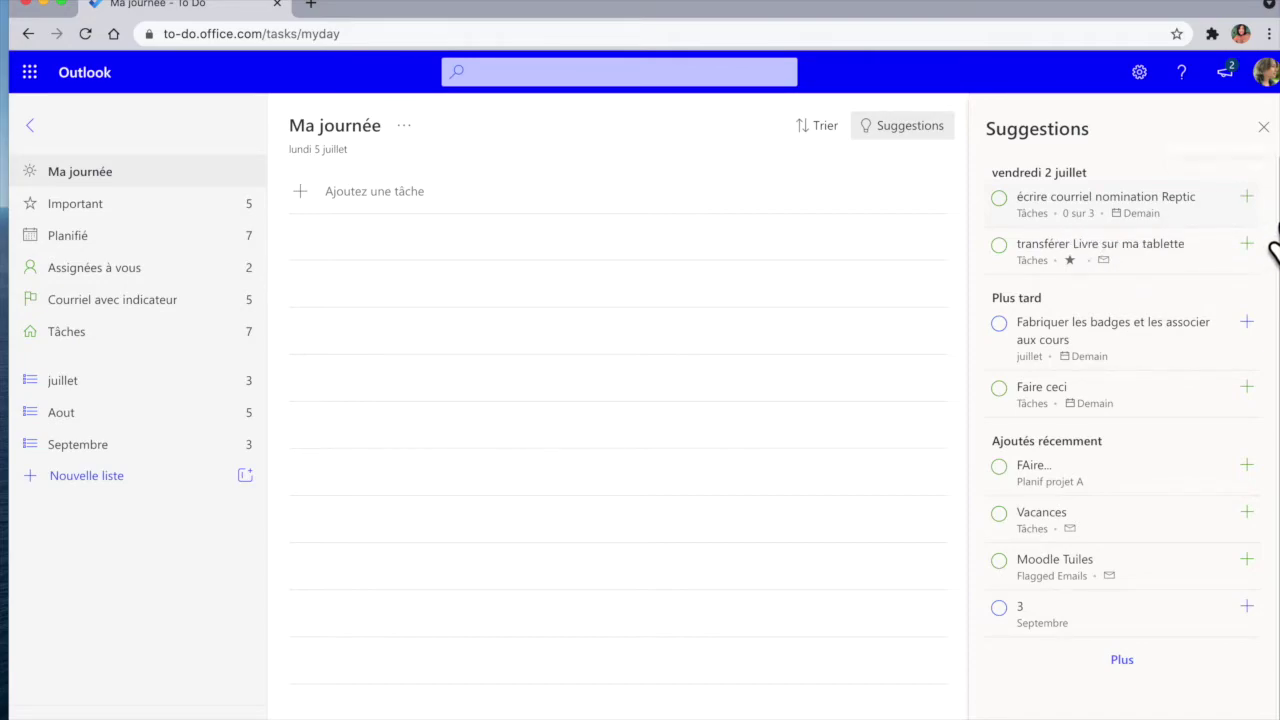
Step: From Suggestions, add the Reptic email task and 'Fabriquer les badges et les associer aux cours' to Ma journée
left_click(1246, 197)
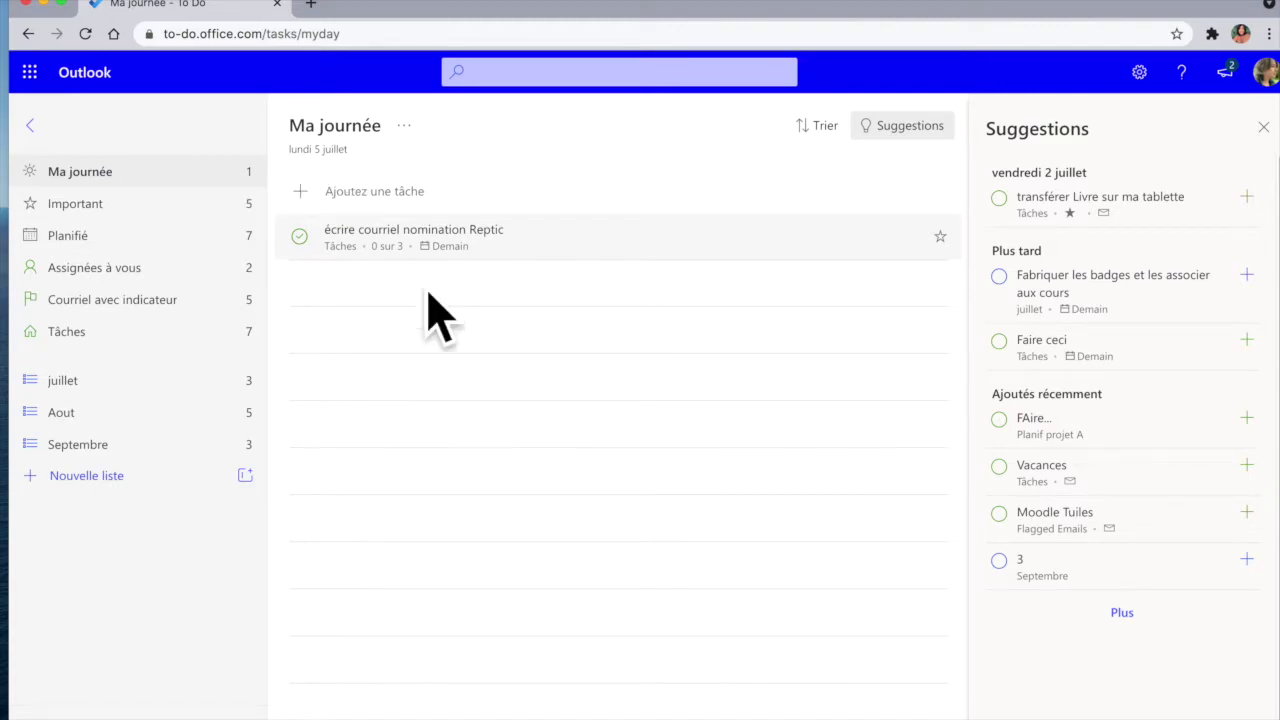
left_click(1172, 302)
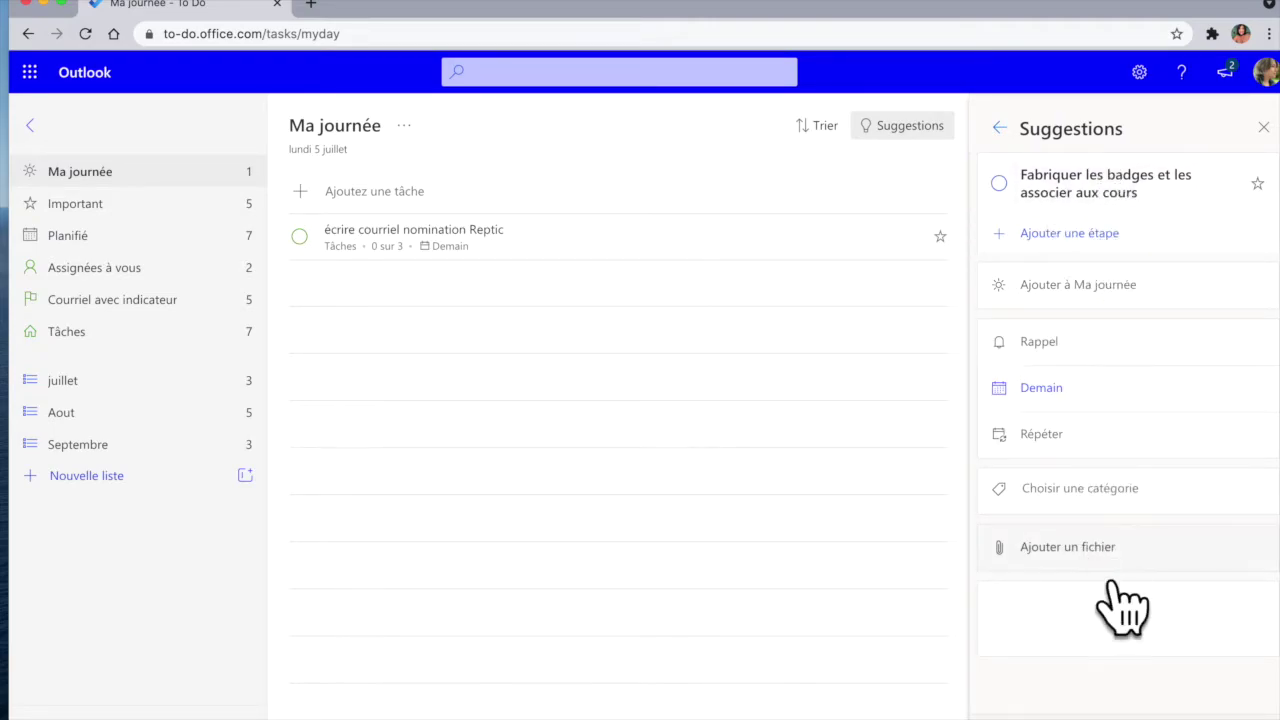
left_click(1018, 300)
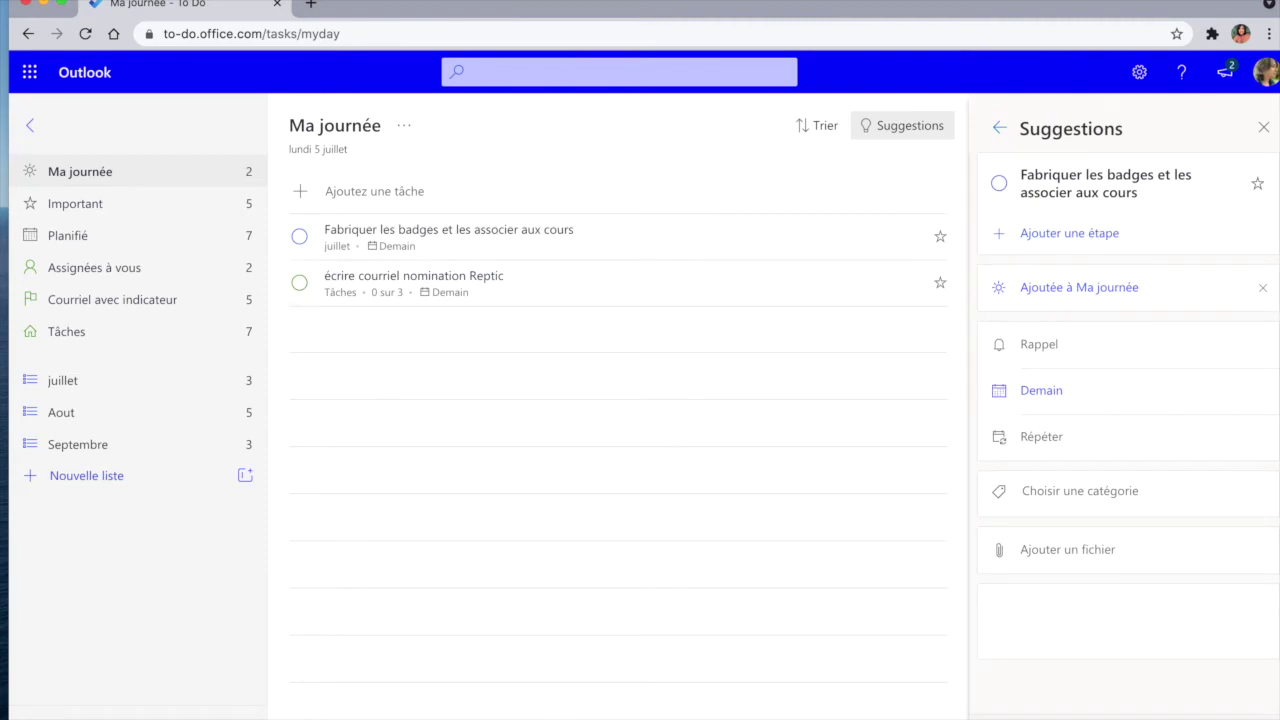
key("Escape")
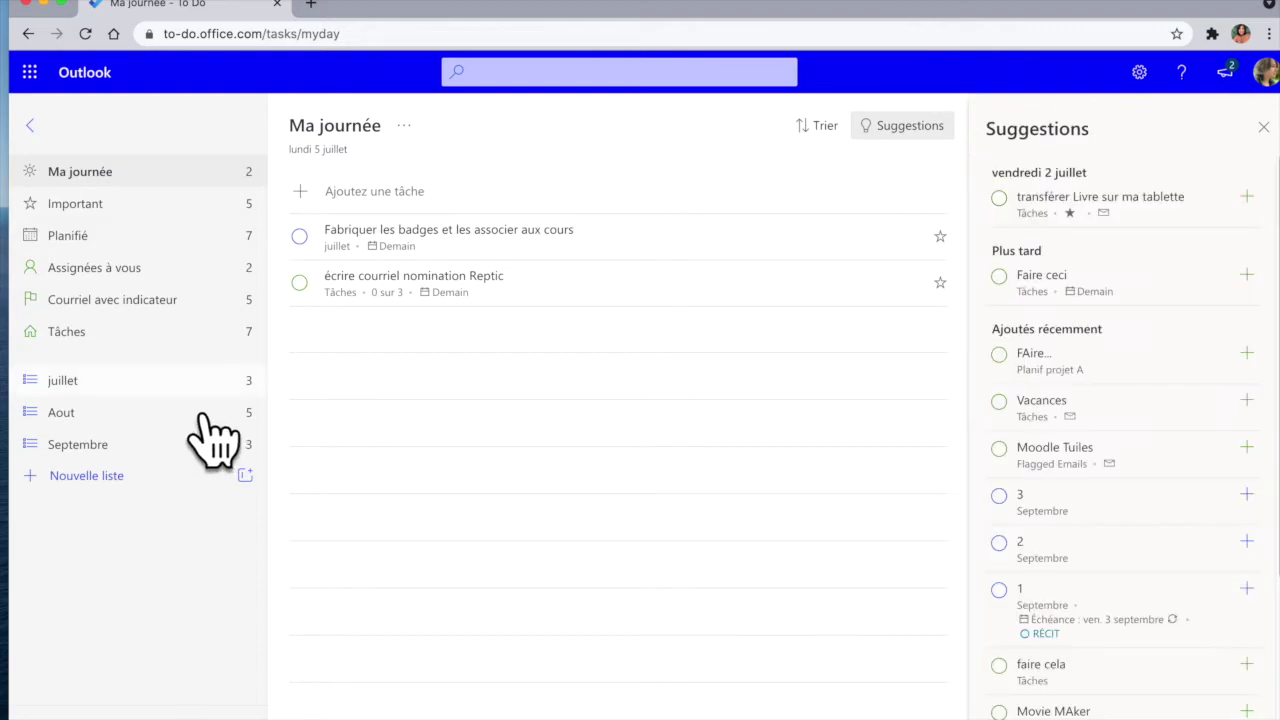
Step: From Planifié, add 'Faire ceci' to Ma journée, bringing it to three tasks
left_click(100, 240)
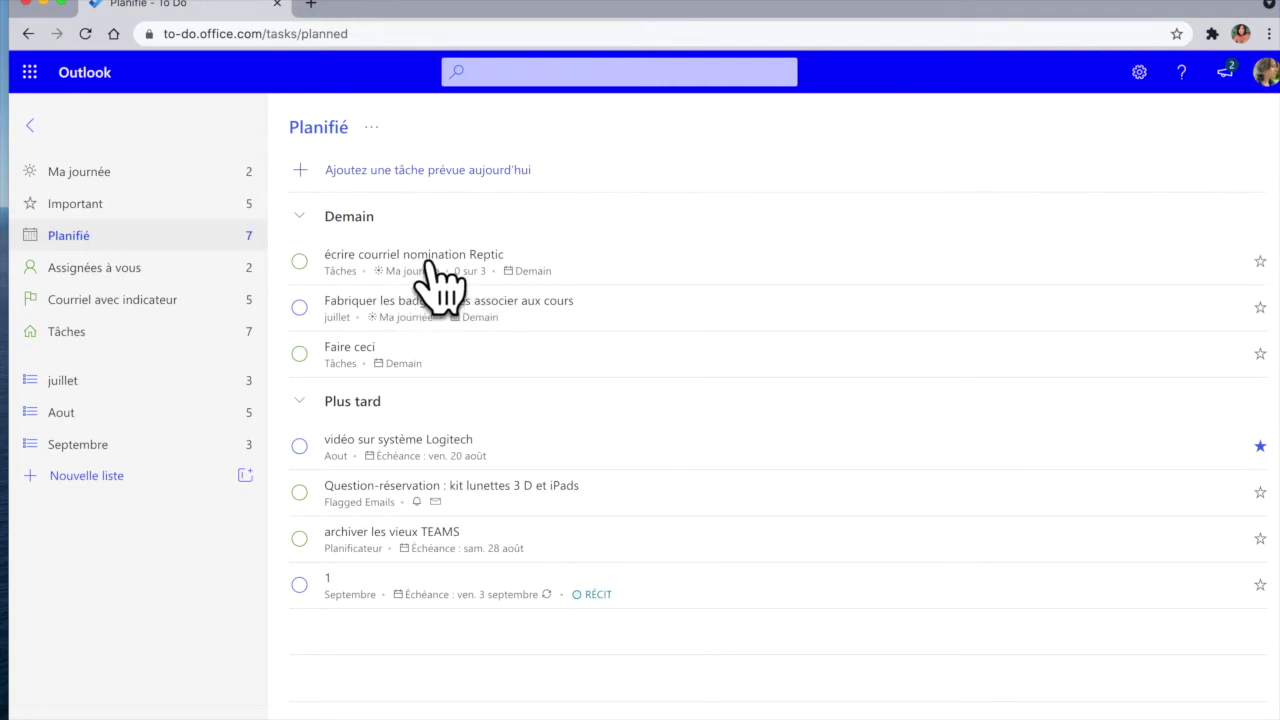
left_click(385, 372)
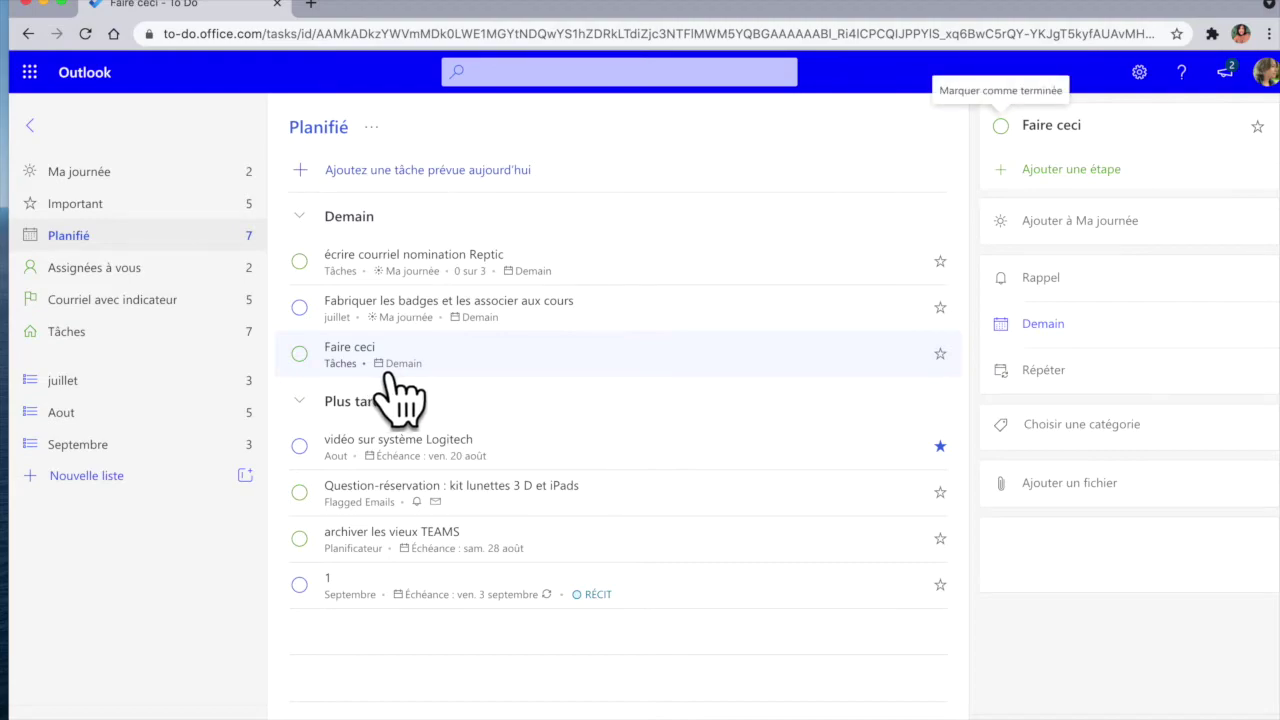
left_click(1140, 228)
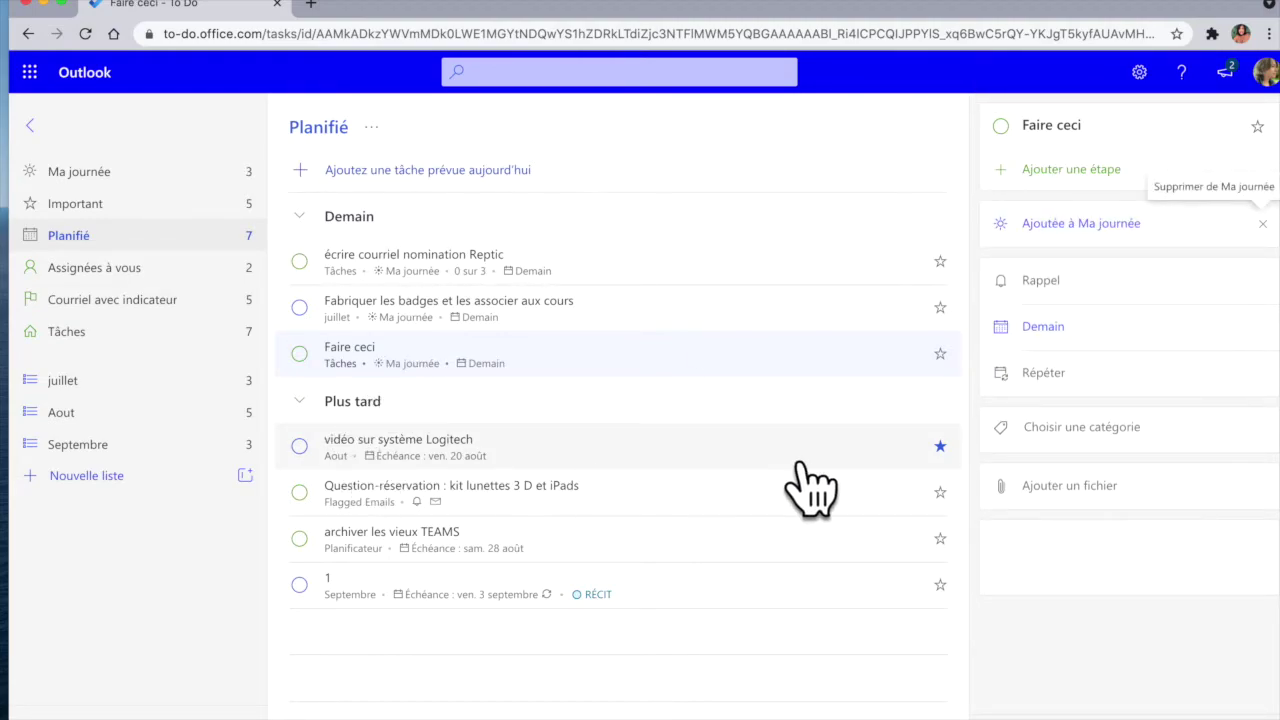
left_click(210, 175)
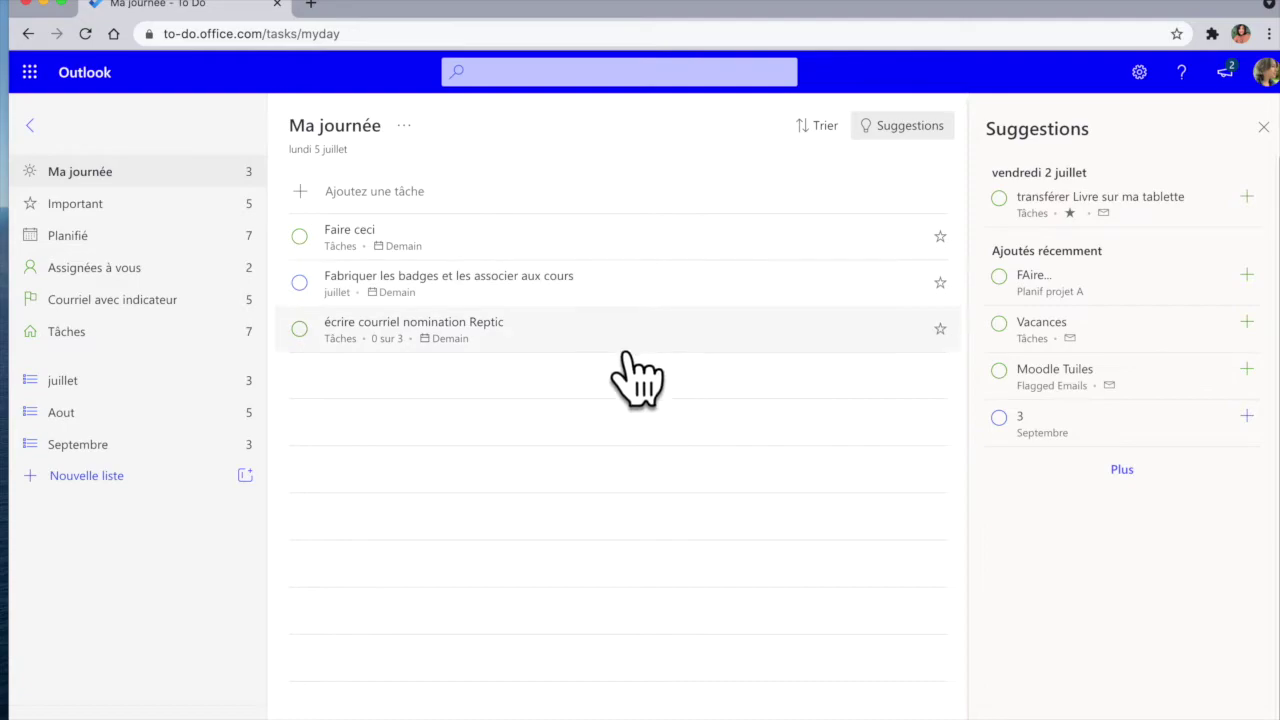
Step: Remove 'écrire courriel nomination Reptic' from Ma journée
right_click(535, 350)
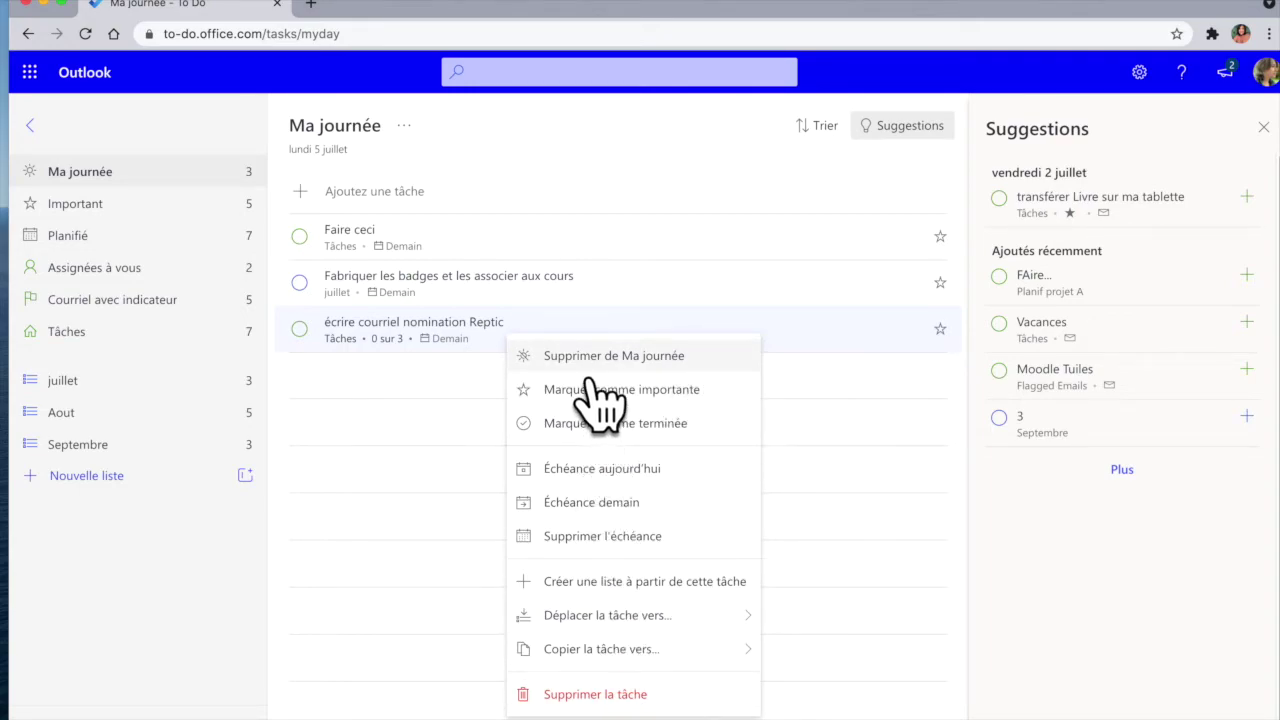
left_click(668, 366)
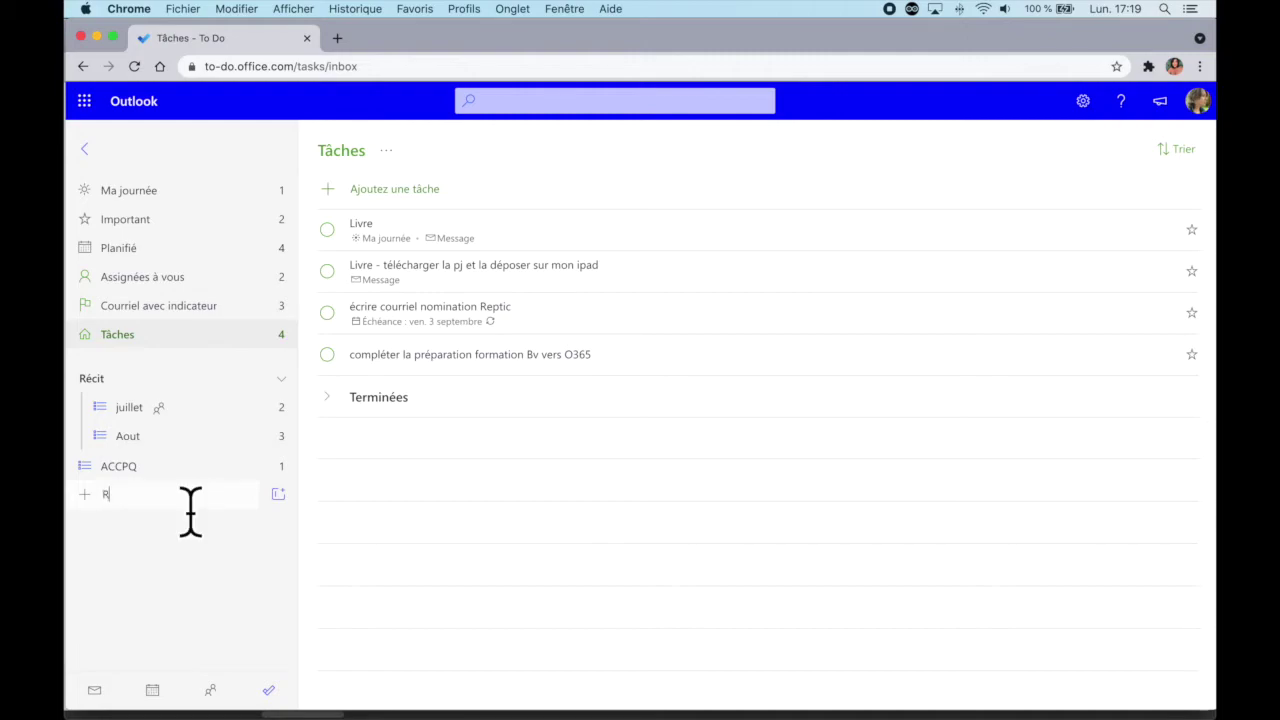
Step: Create the Récit list and add the tasks tache 1 and tache 2
key("Return")
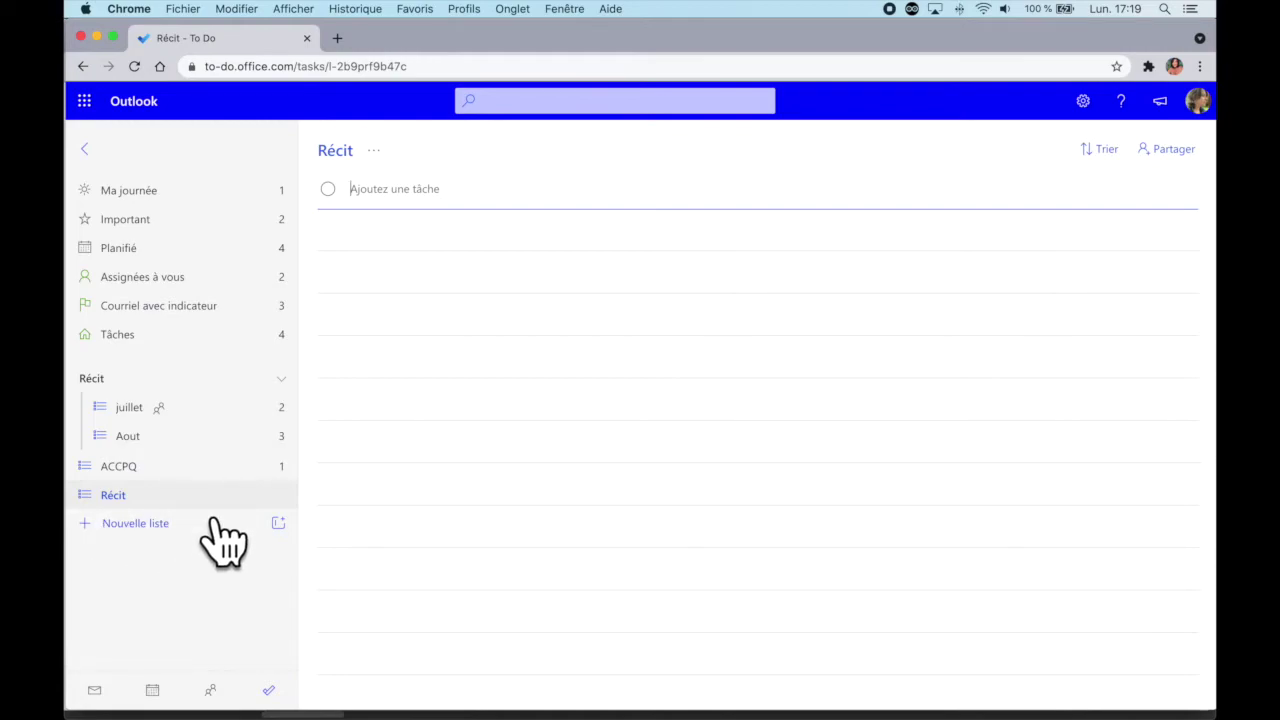
left_click(400, 205)
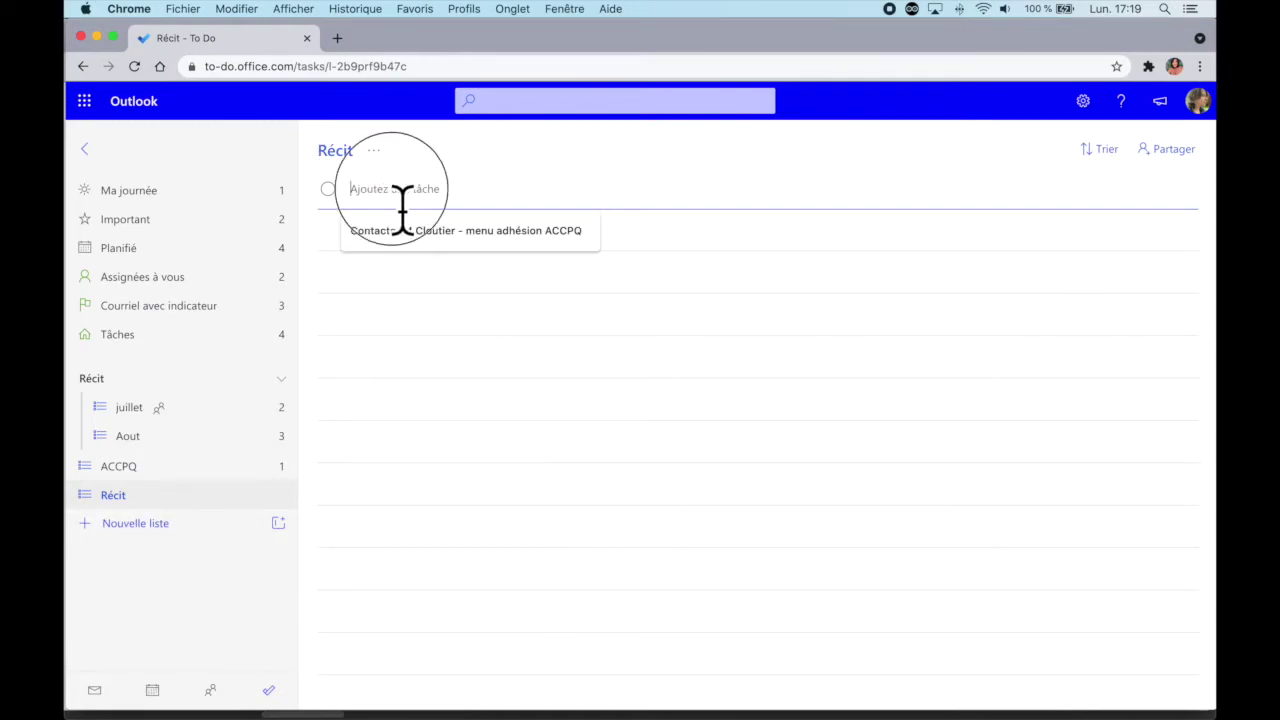
left_click(527, 193)
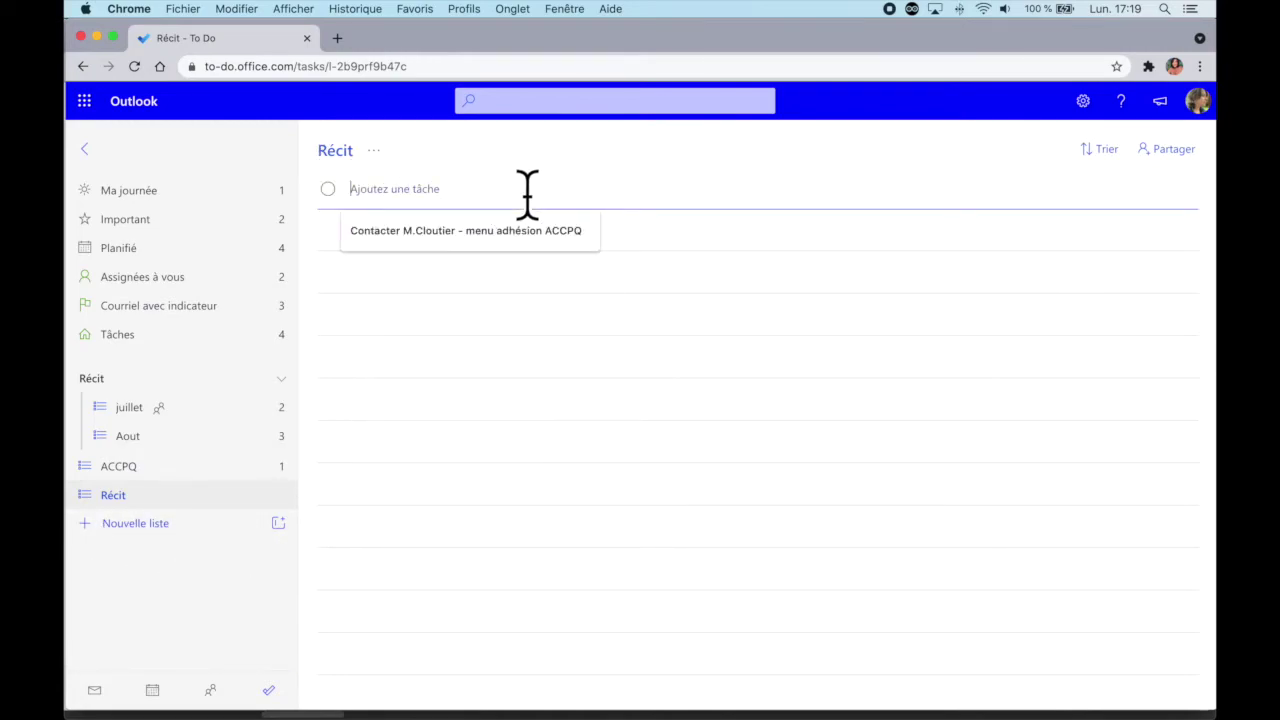
type("t")
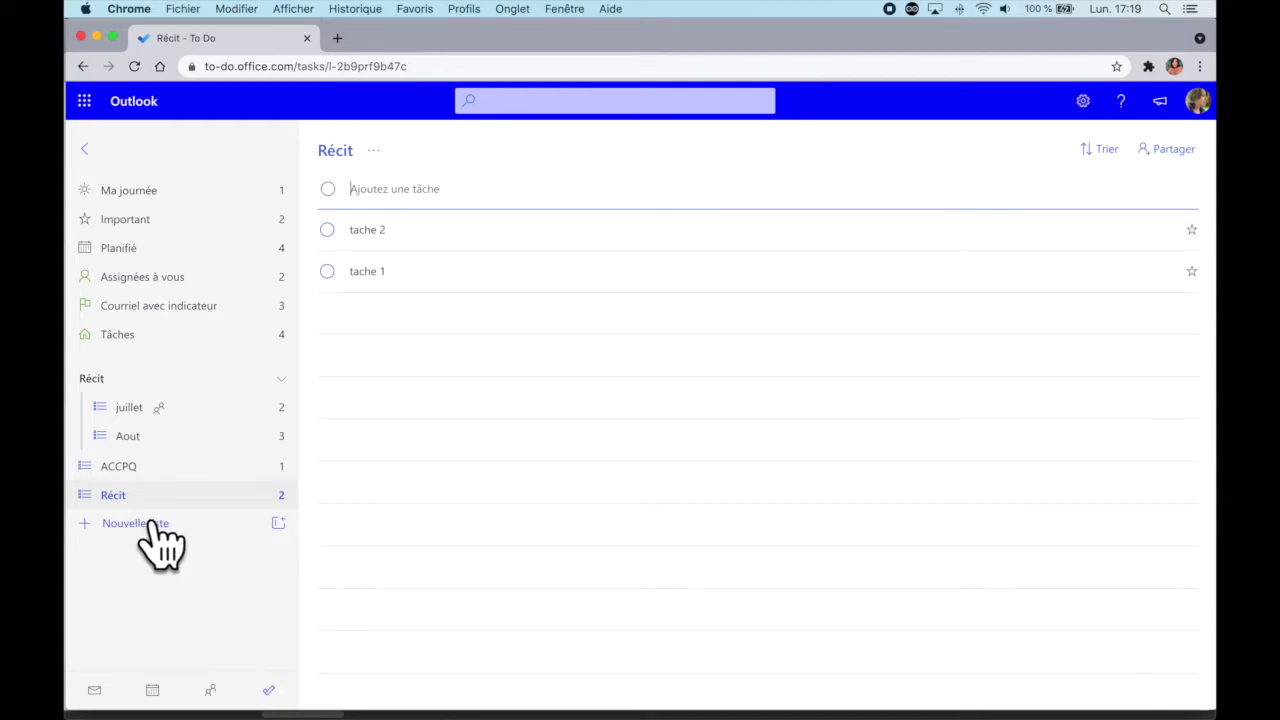
Step: Create a sharing invitation link for Récit, copy it, and start an email invitation
right_click(285, 500)
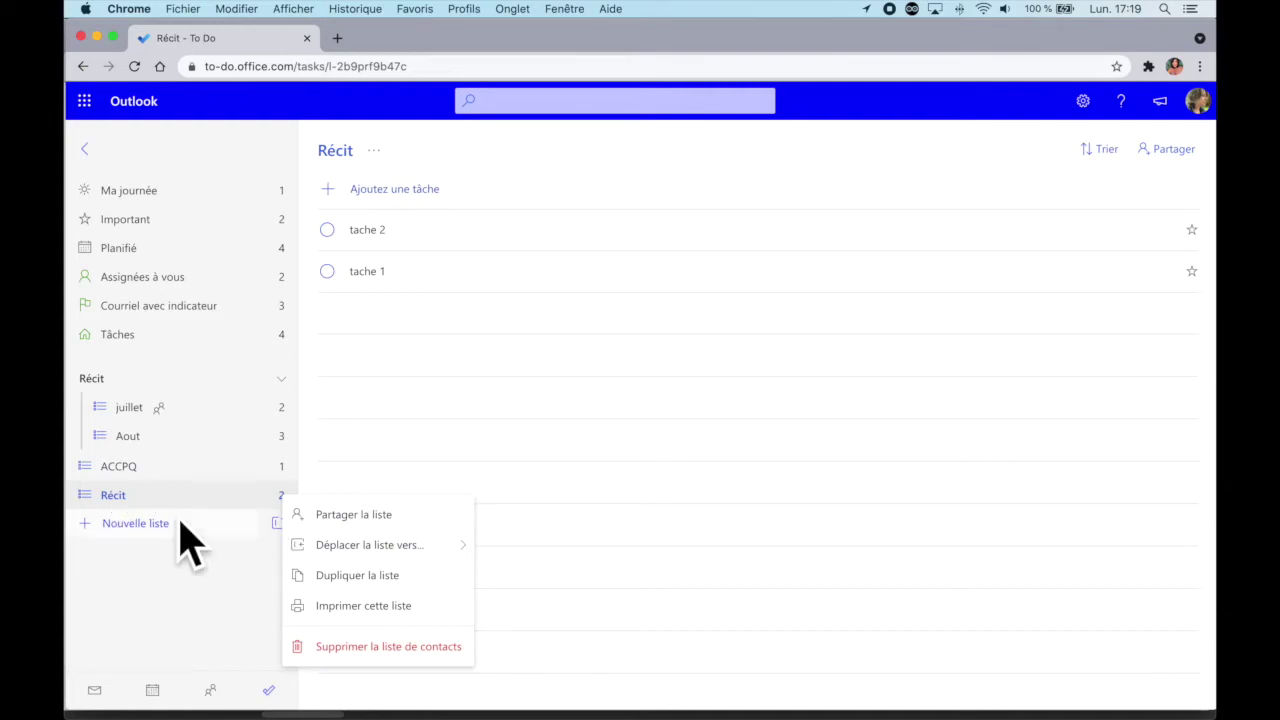
left_click(416, 528)
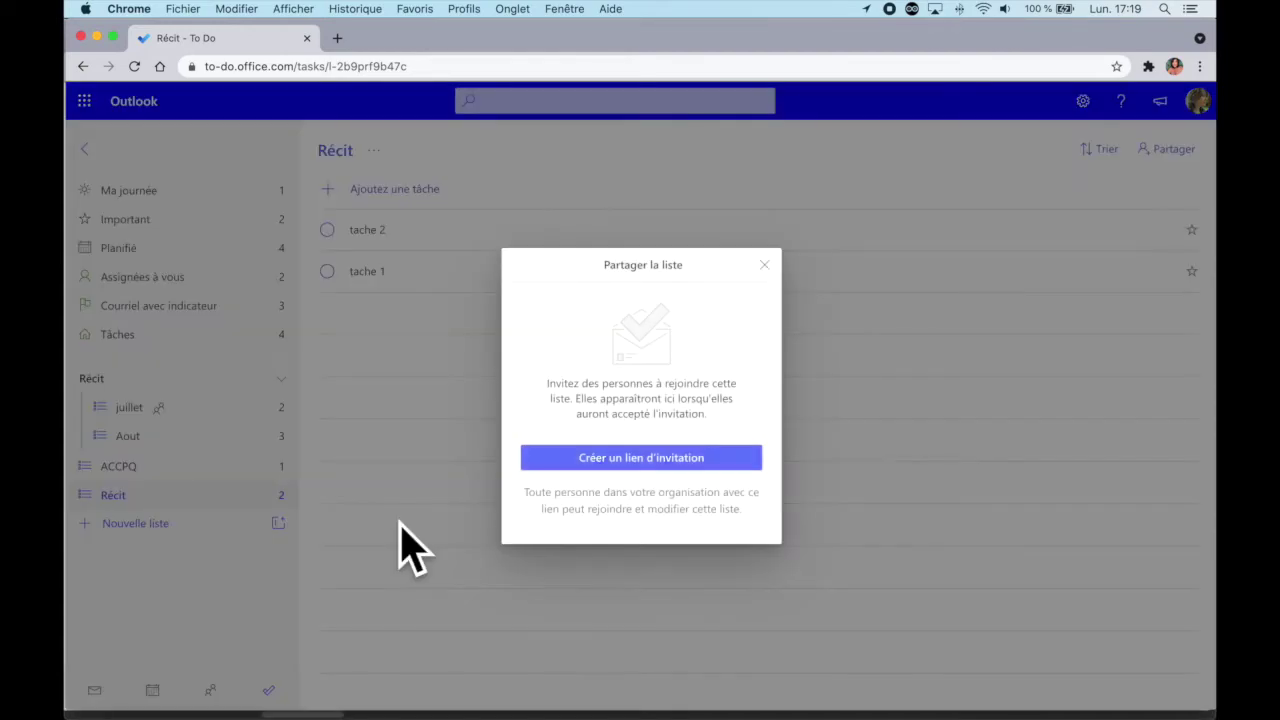
left_click(675, 466)
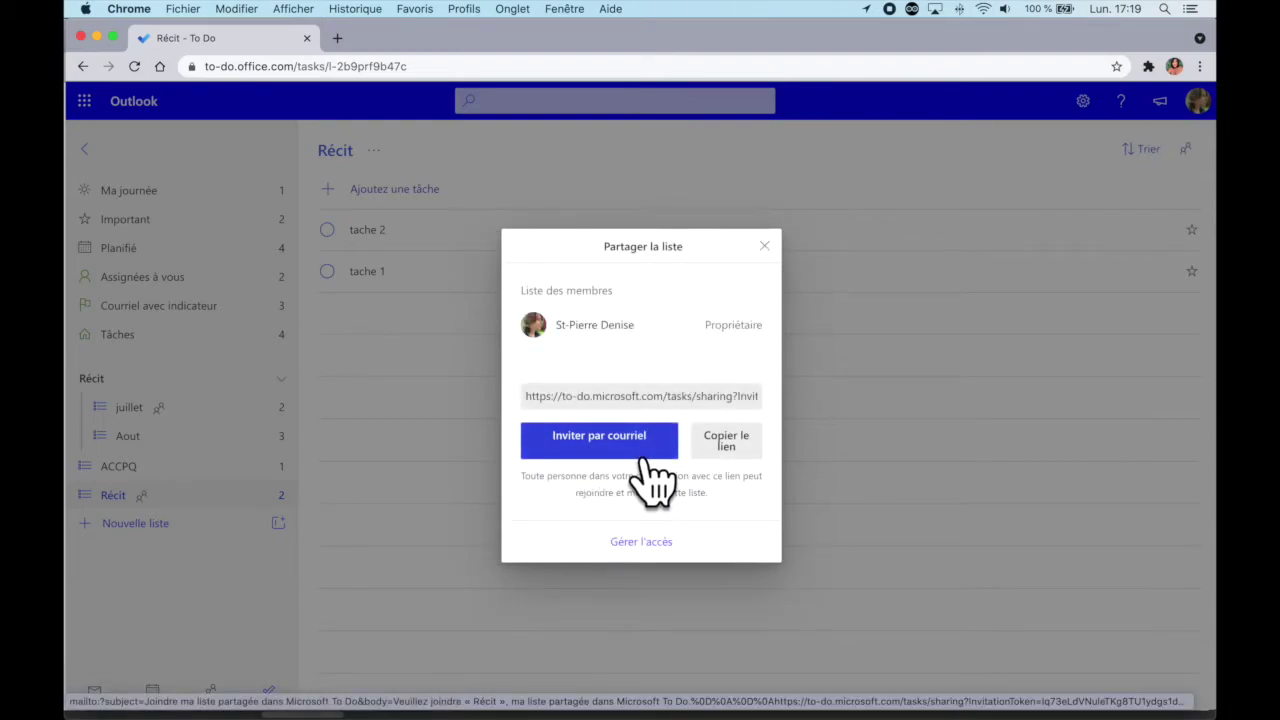
left_click(652, 480)
left_click(735, 450)
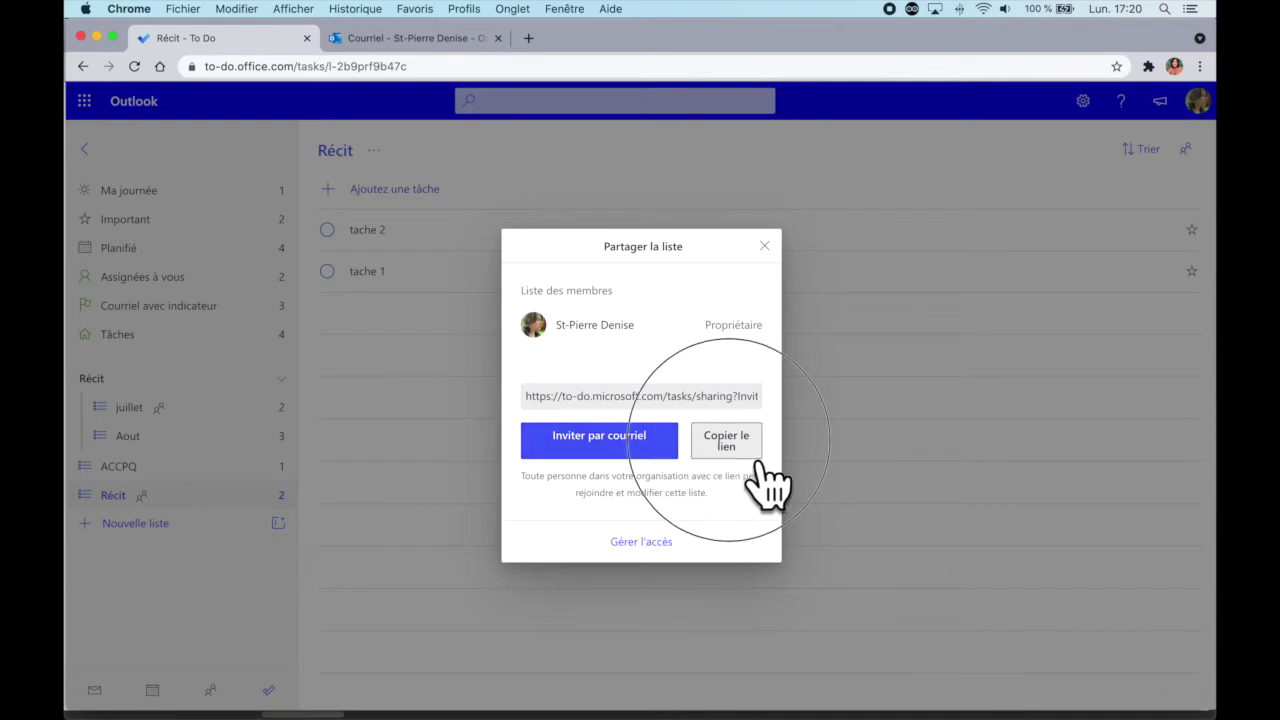
left_click(620, 460)
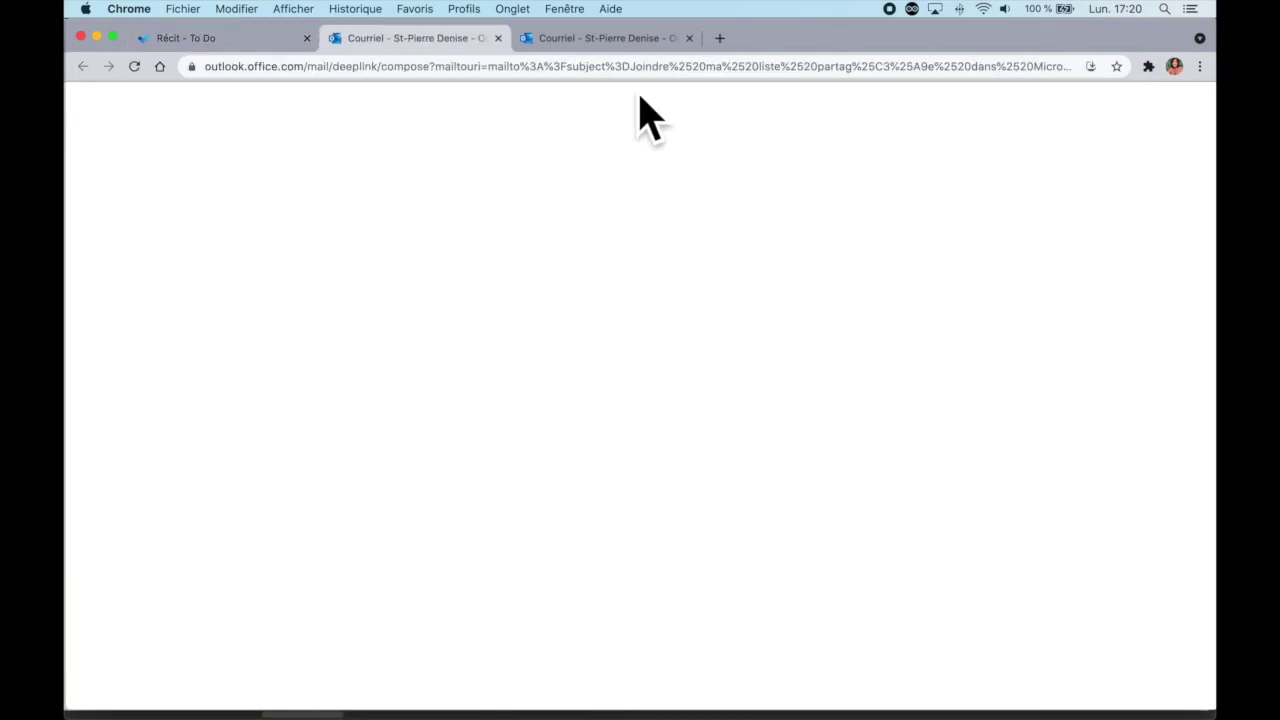
Step: Email the copied Récit link to the colleague, sending it without a subject
left_click(689, 38)
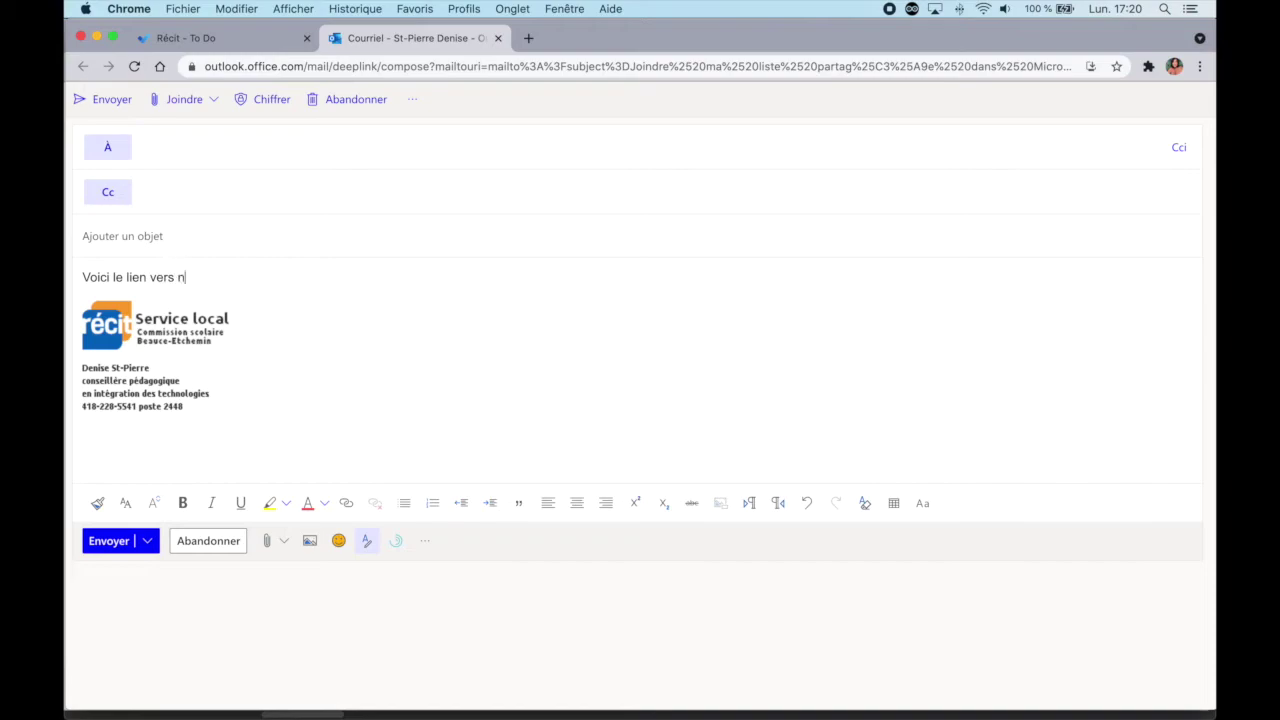
left_click(203, 160)
type("pr")
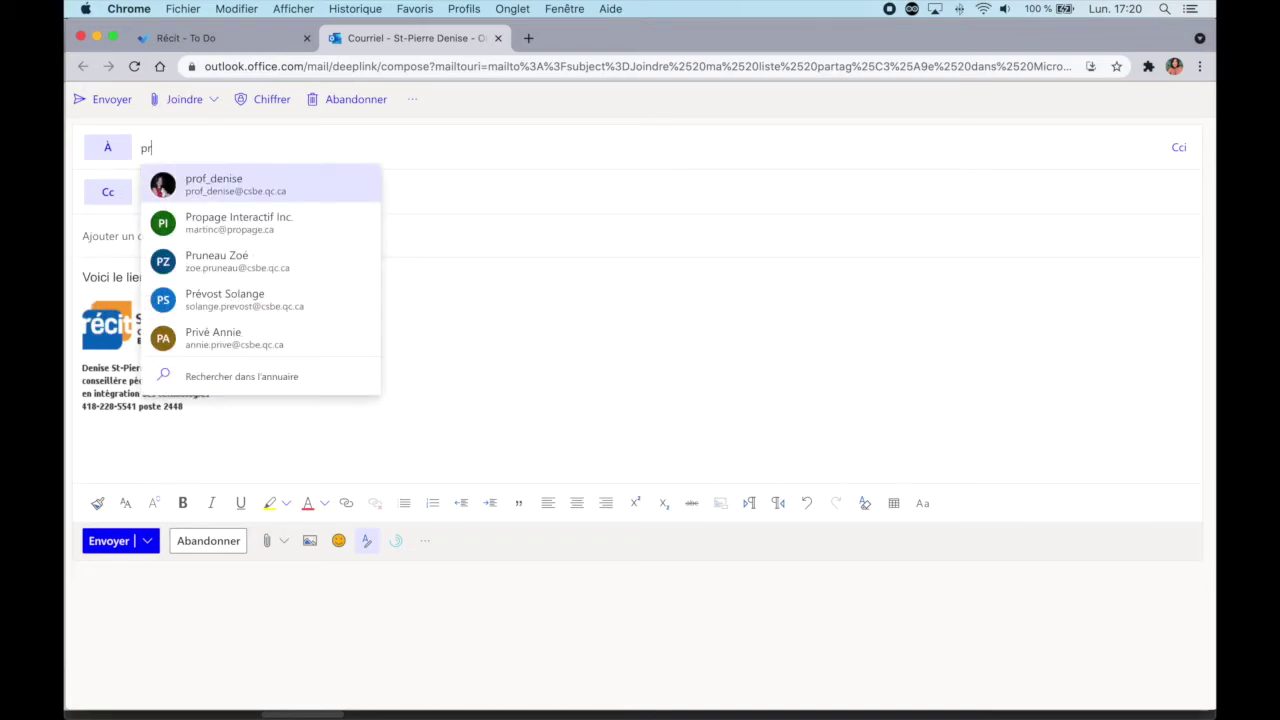
left_click(232, 183)
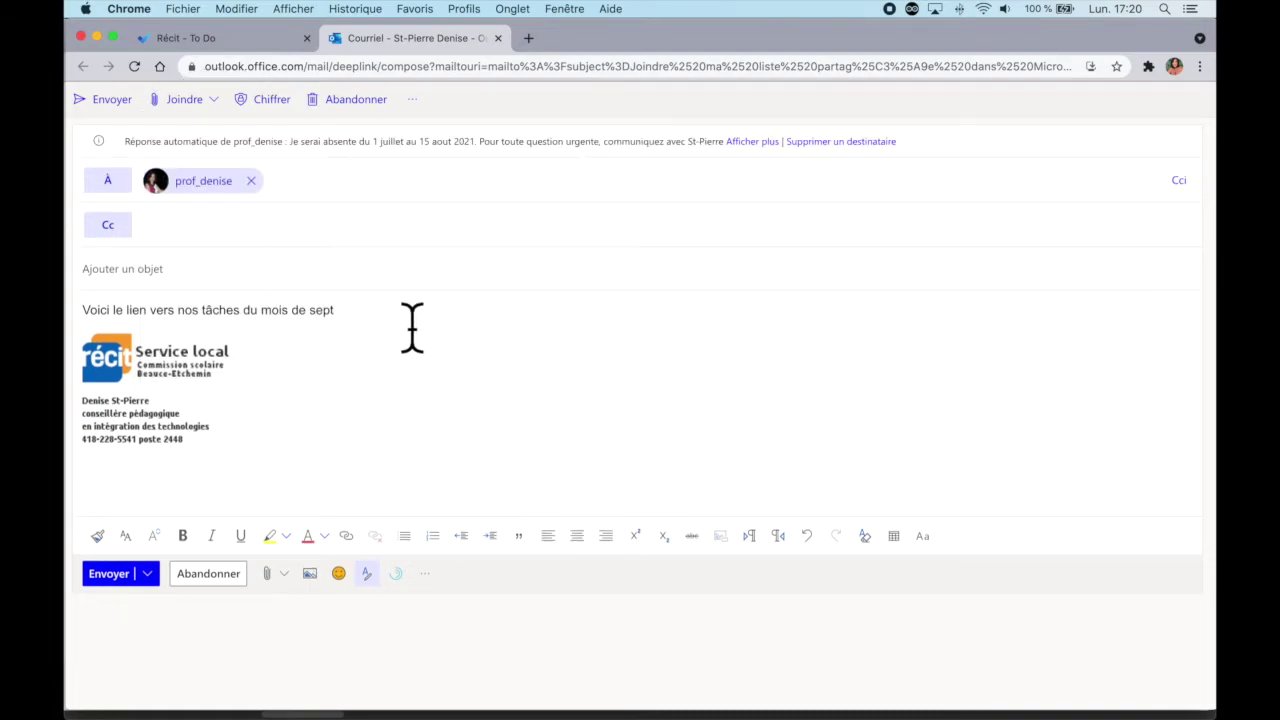
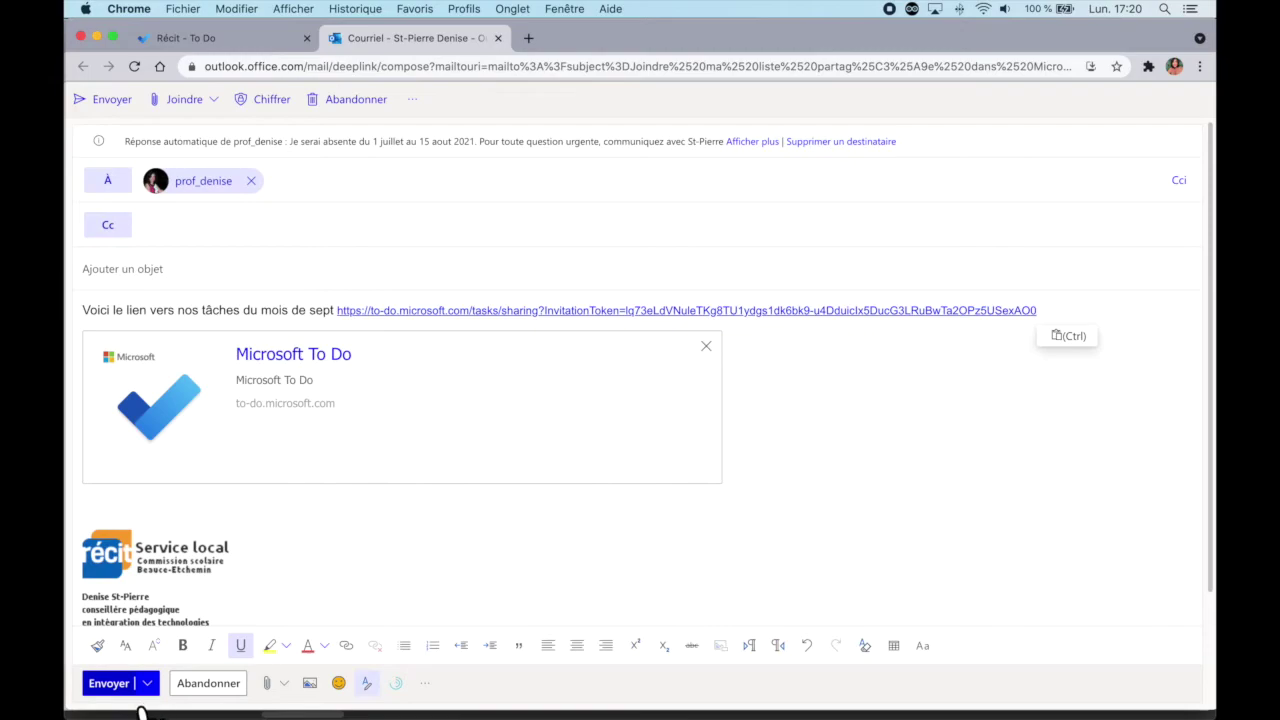
left_click(118, 690)
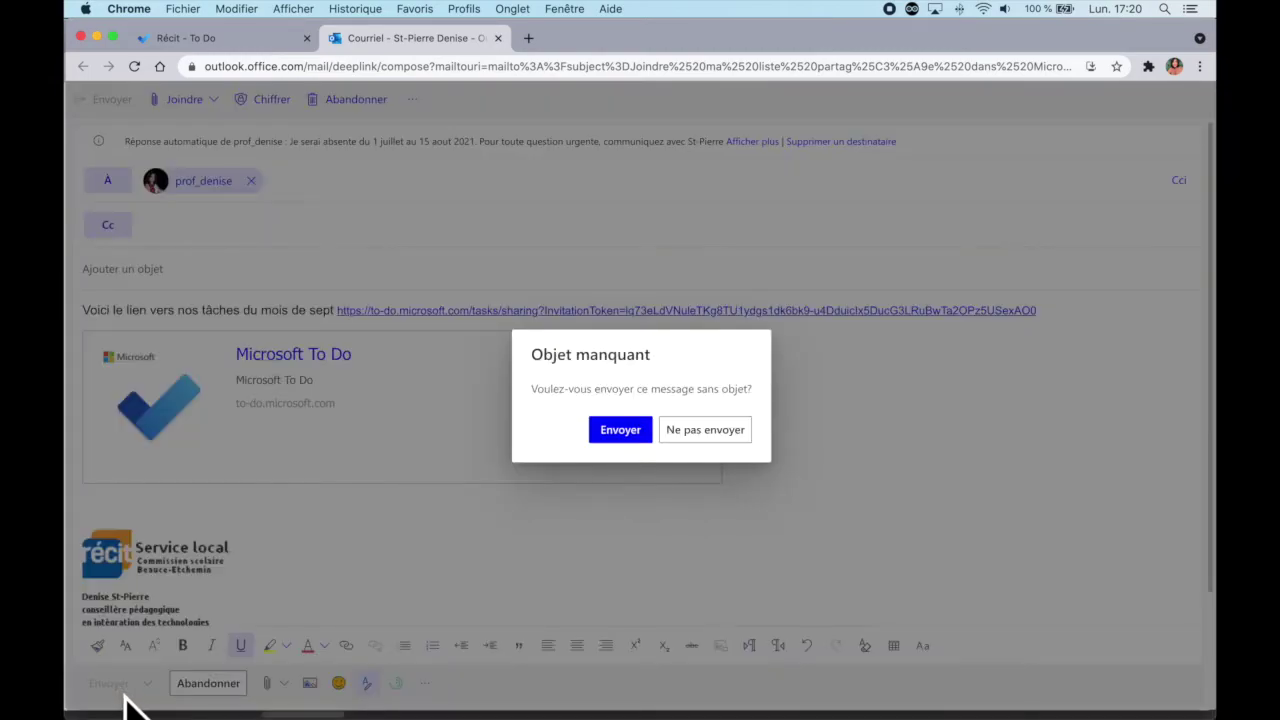
left_click(640, 438)
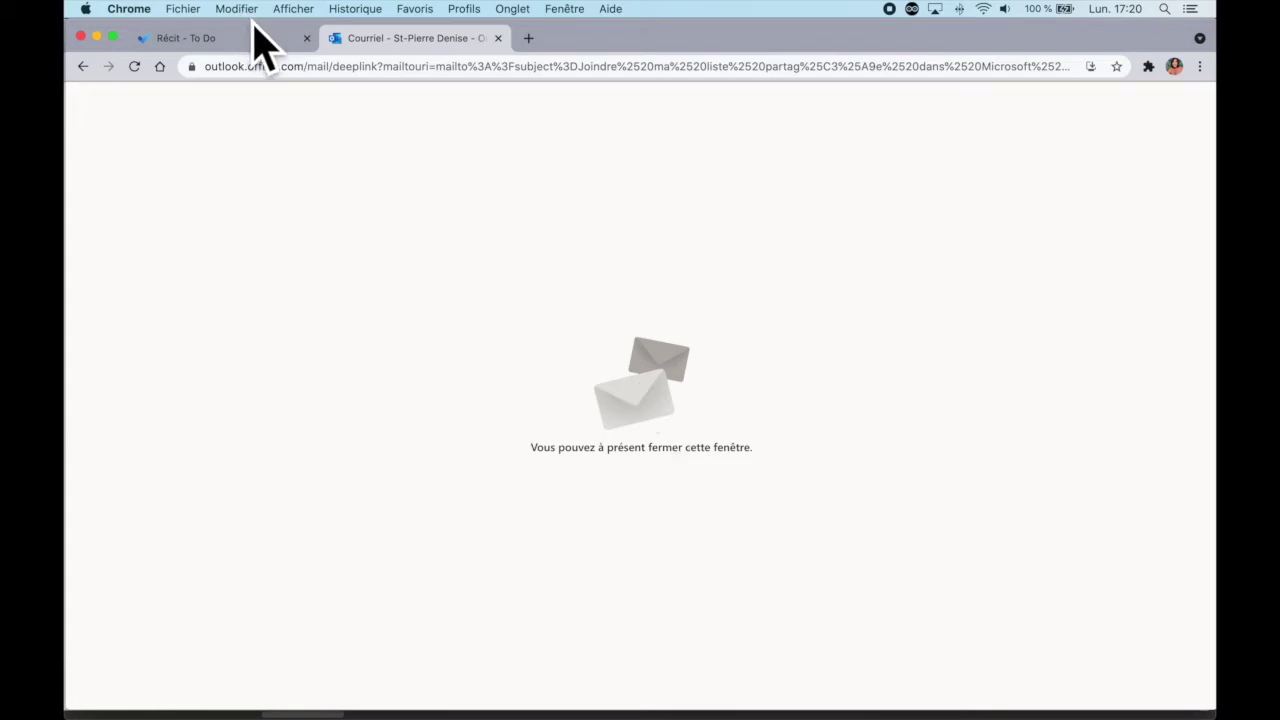
Step: Open a private browser window and load the colleague's mail site
left_click(1199, 66)
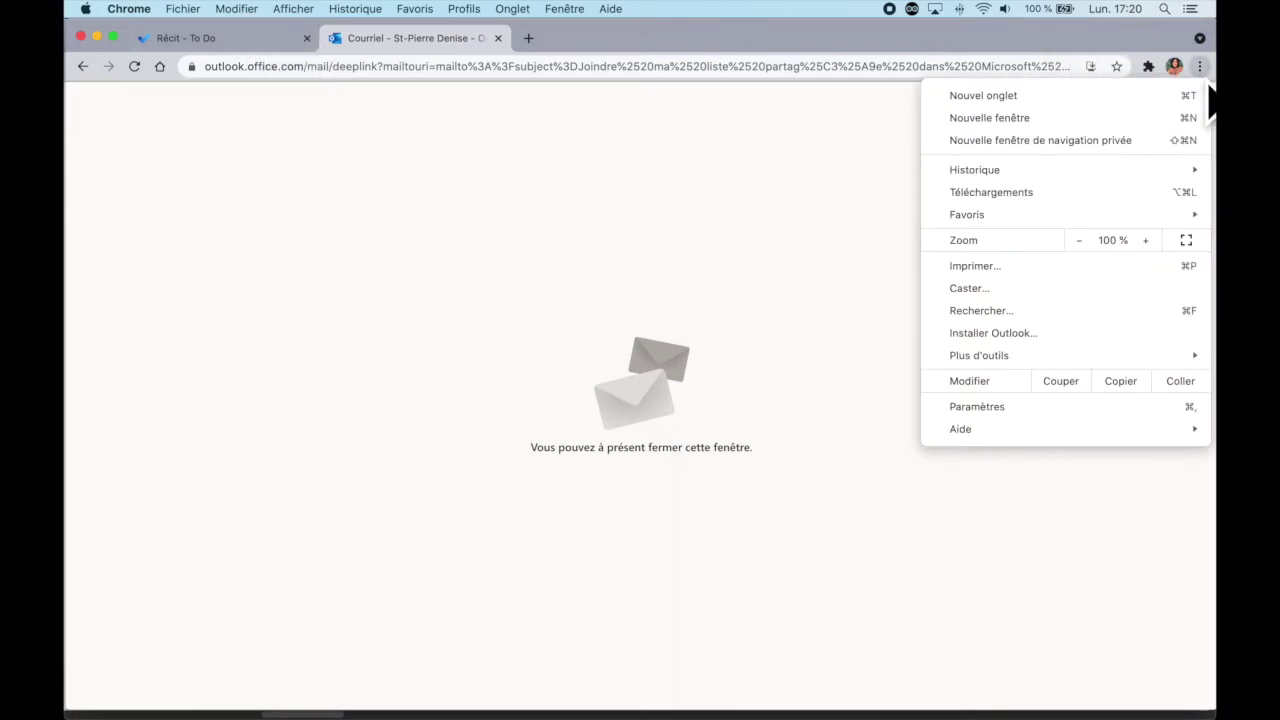
left_click(1107, 140)
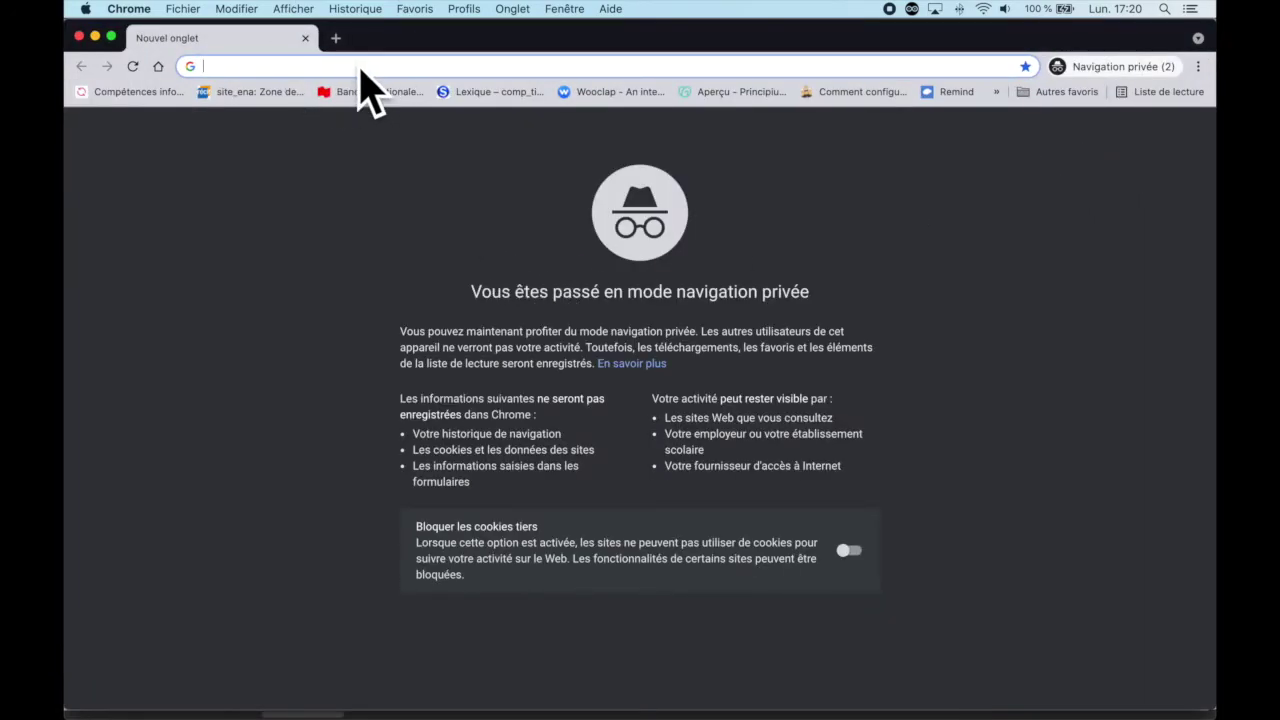
type("c")
key("Return")
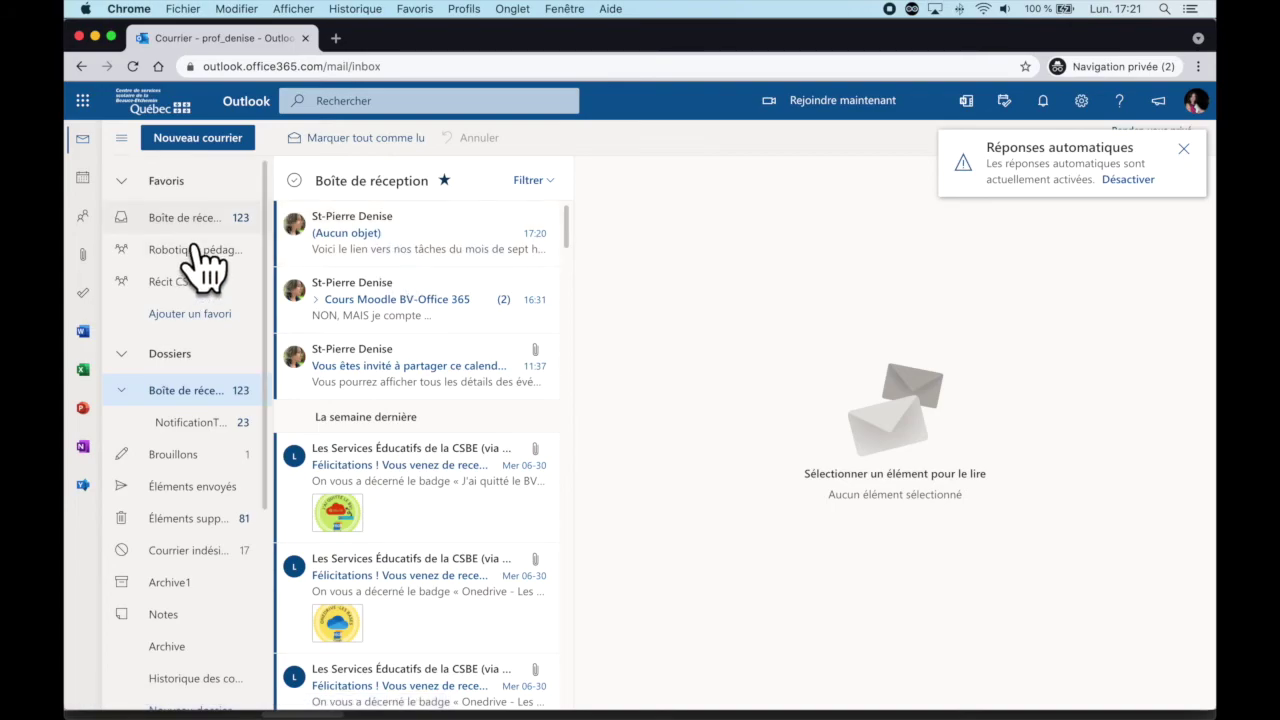
Step: Open the (Aucun objet) message in the colleague's inbox and follow the To Do list link
left_click(185, 218)
left_click(347, 245)
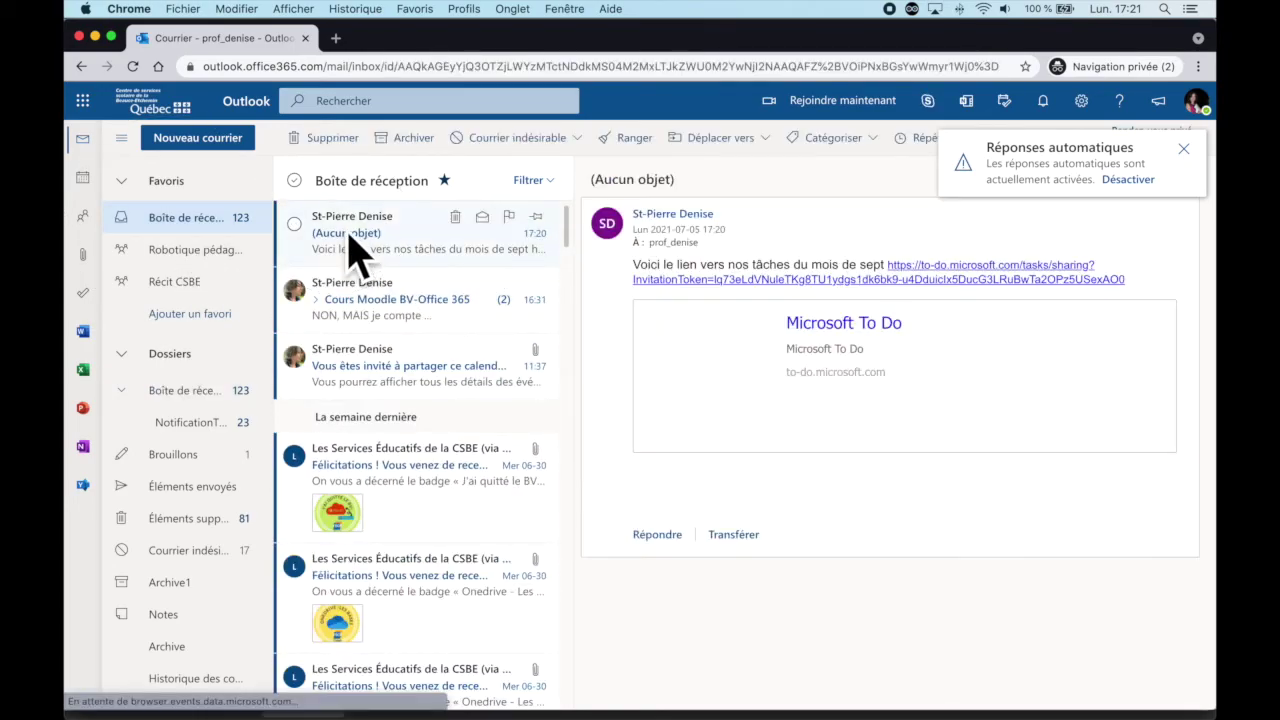
left_click(910, 318)
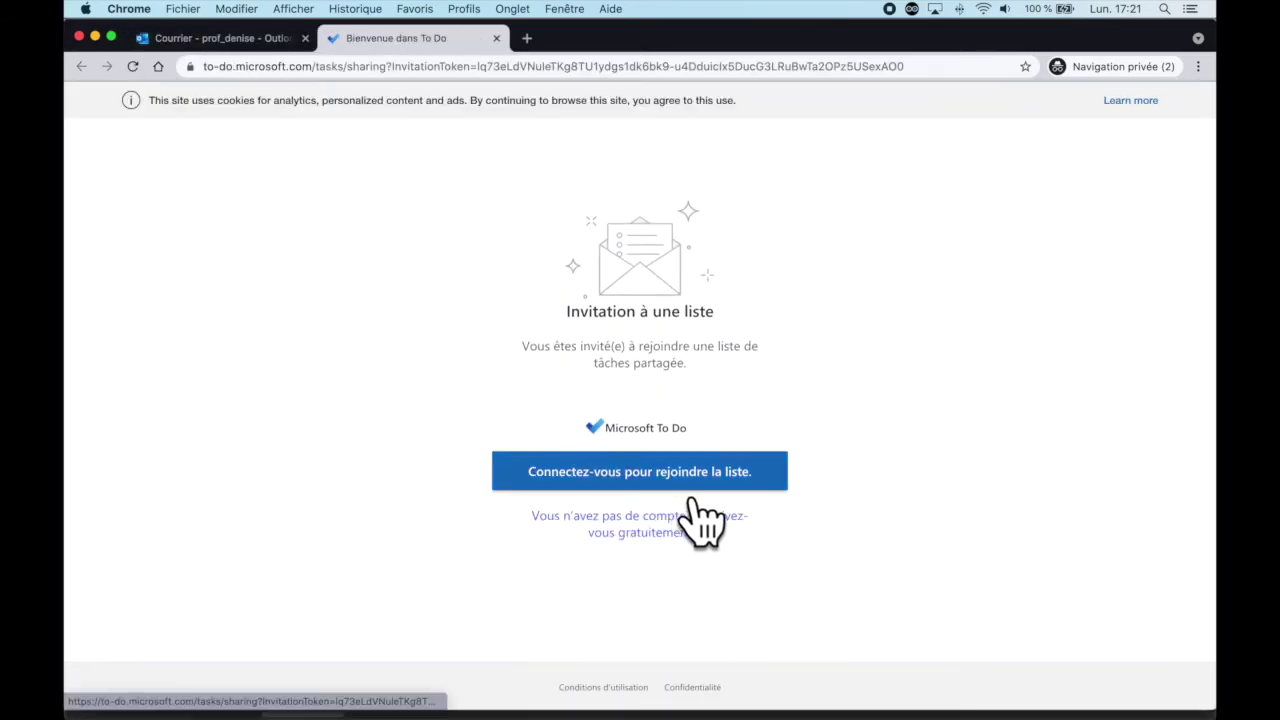
Step: Join the shared Récit list as the colleague and assign tache 2 to them
left_click(728, 484)
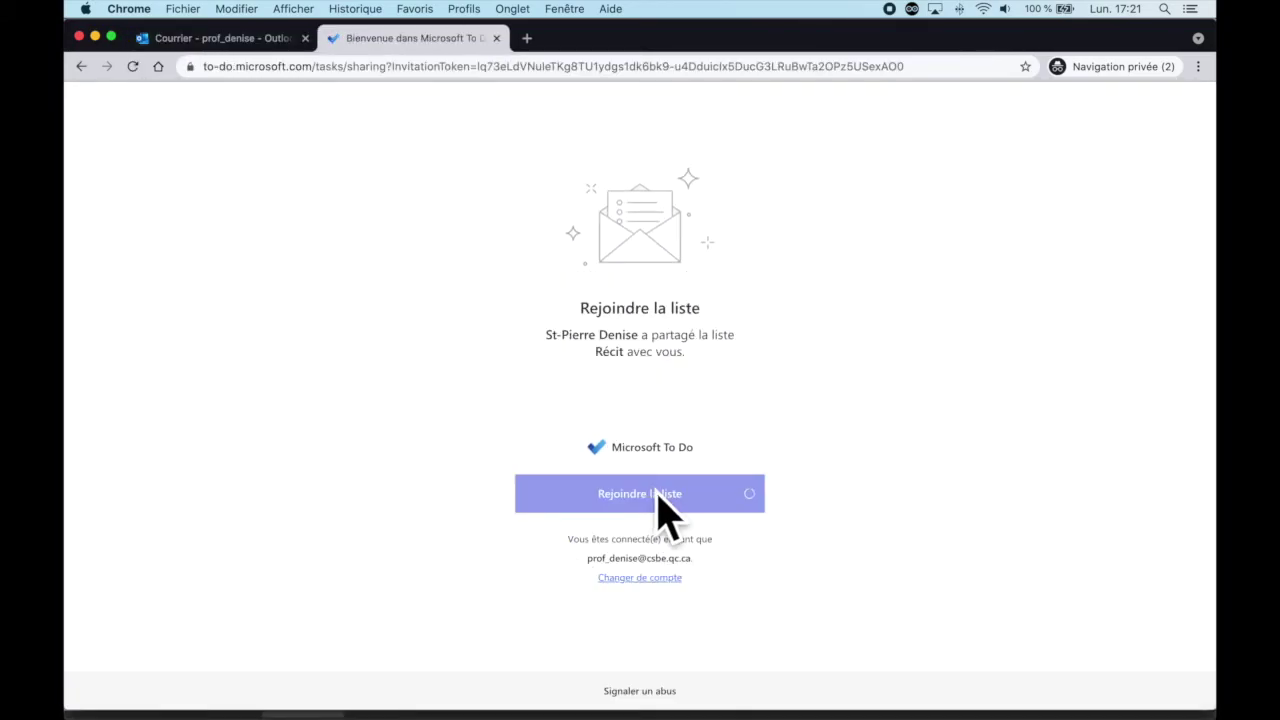
left_click(675, 510)
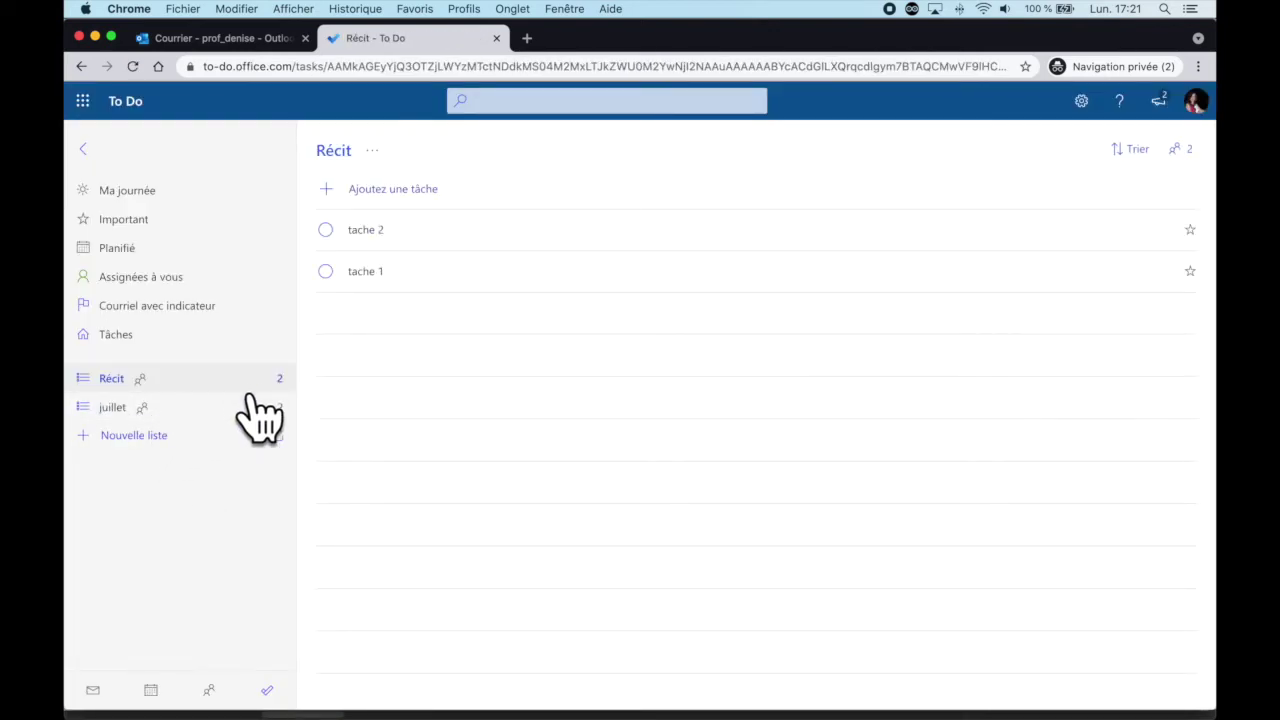
left_click(912, 280)
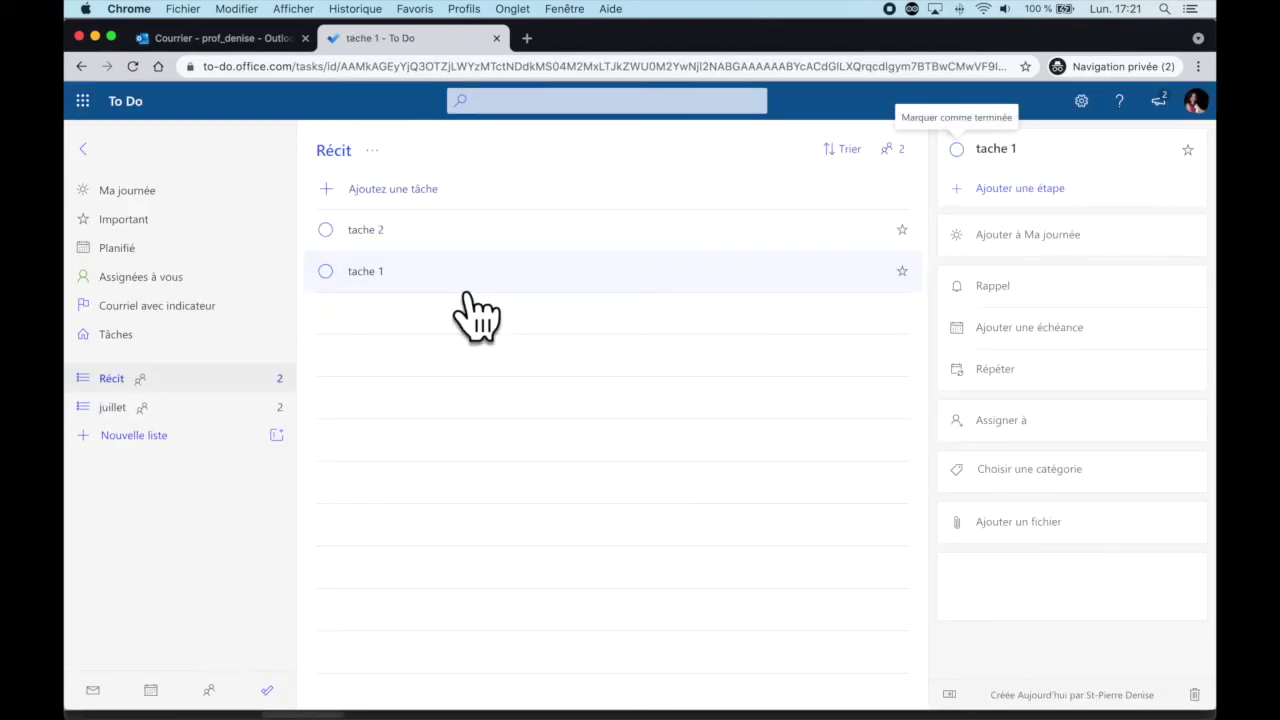
left_click(606, 245)
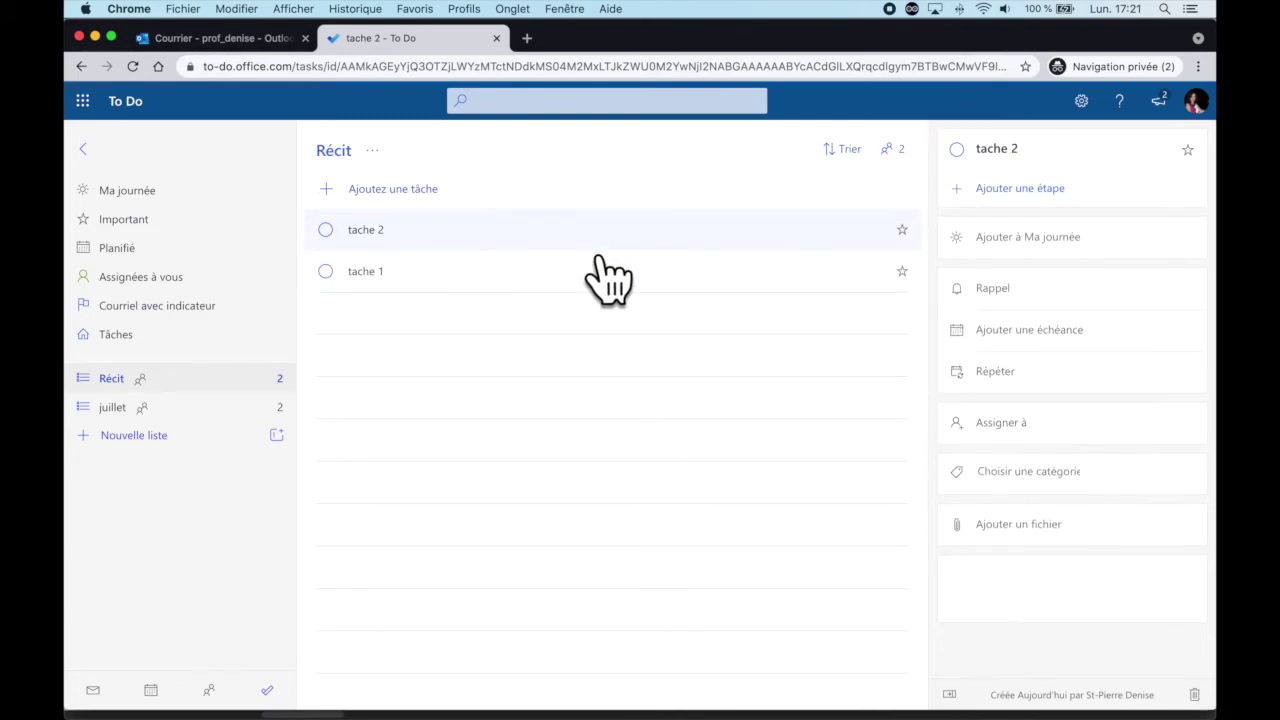
left_click(1008, 438)
left_click(603, 410)
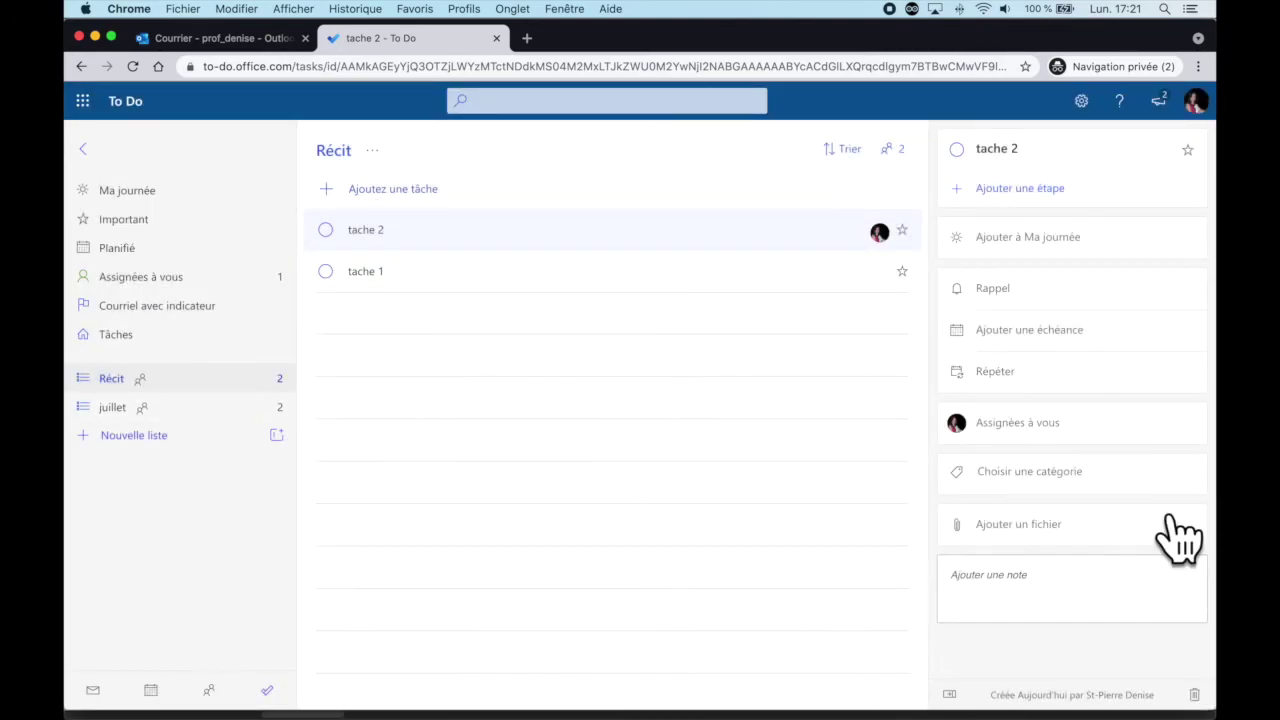
left_click(943, 568)
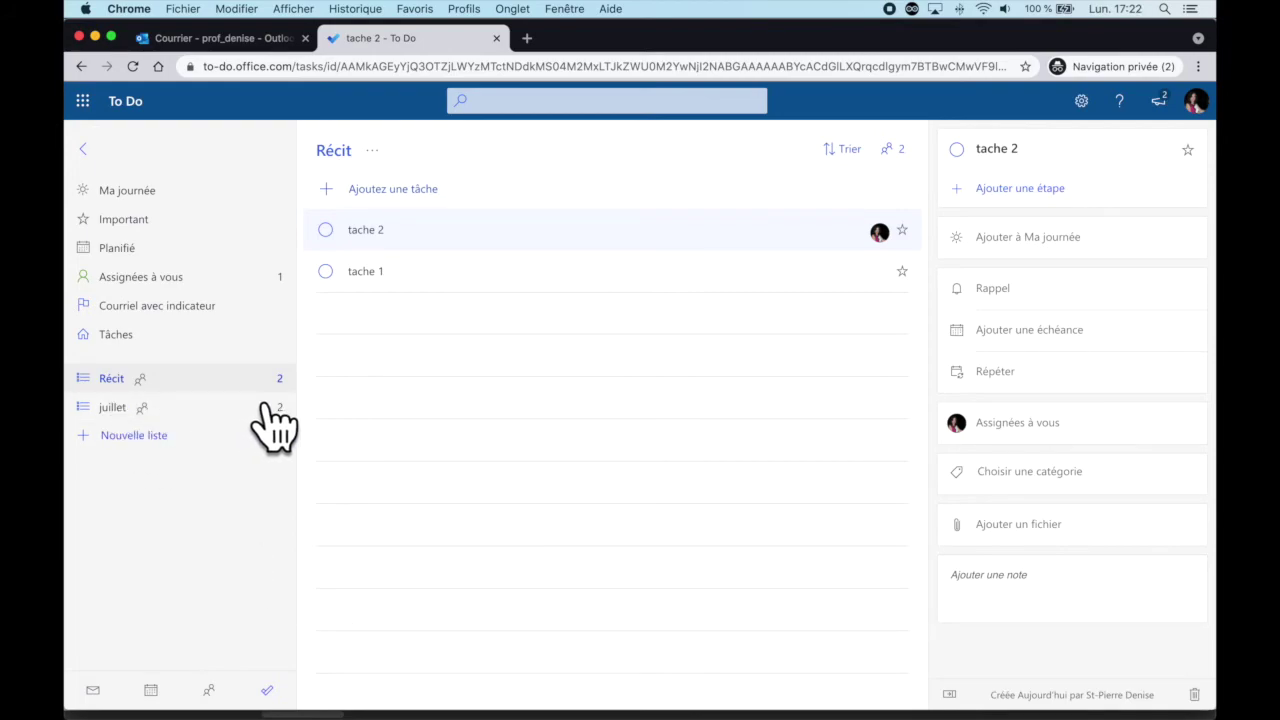
Step: Add a task named 'tache 3' to the shared Récit list
left_click(421, 190)
type("tache 3")
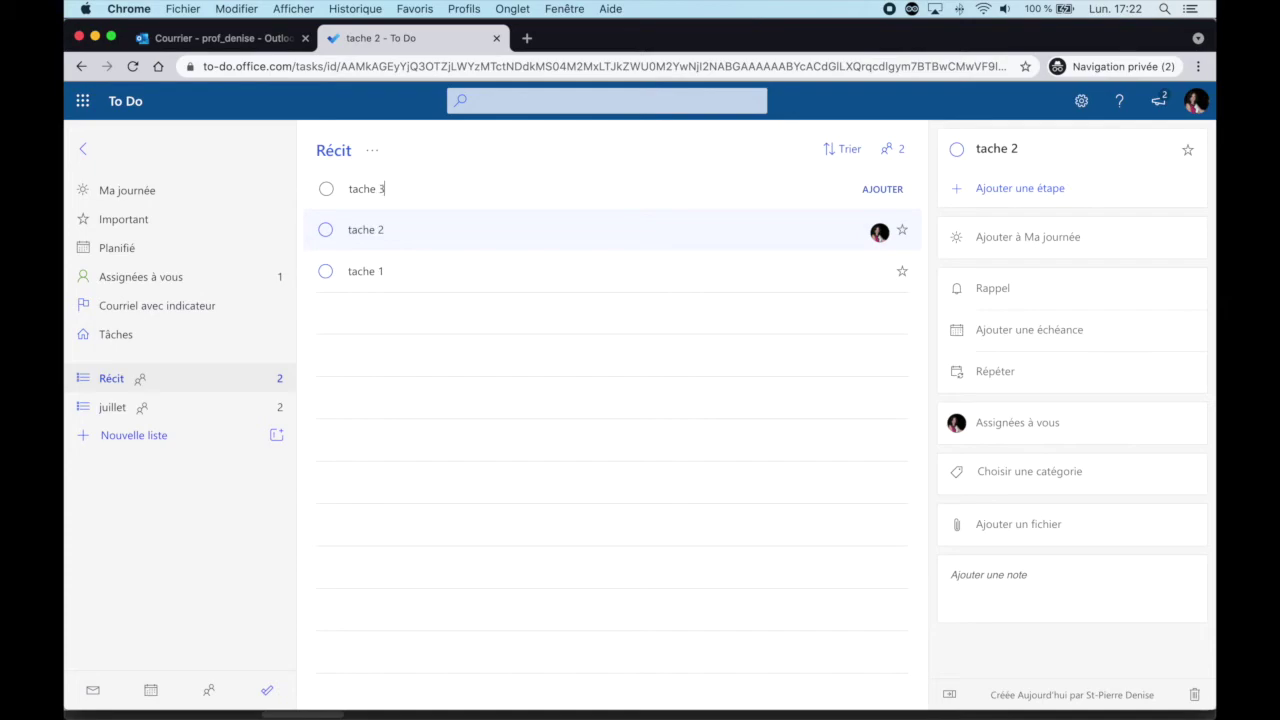
key("Return")
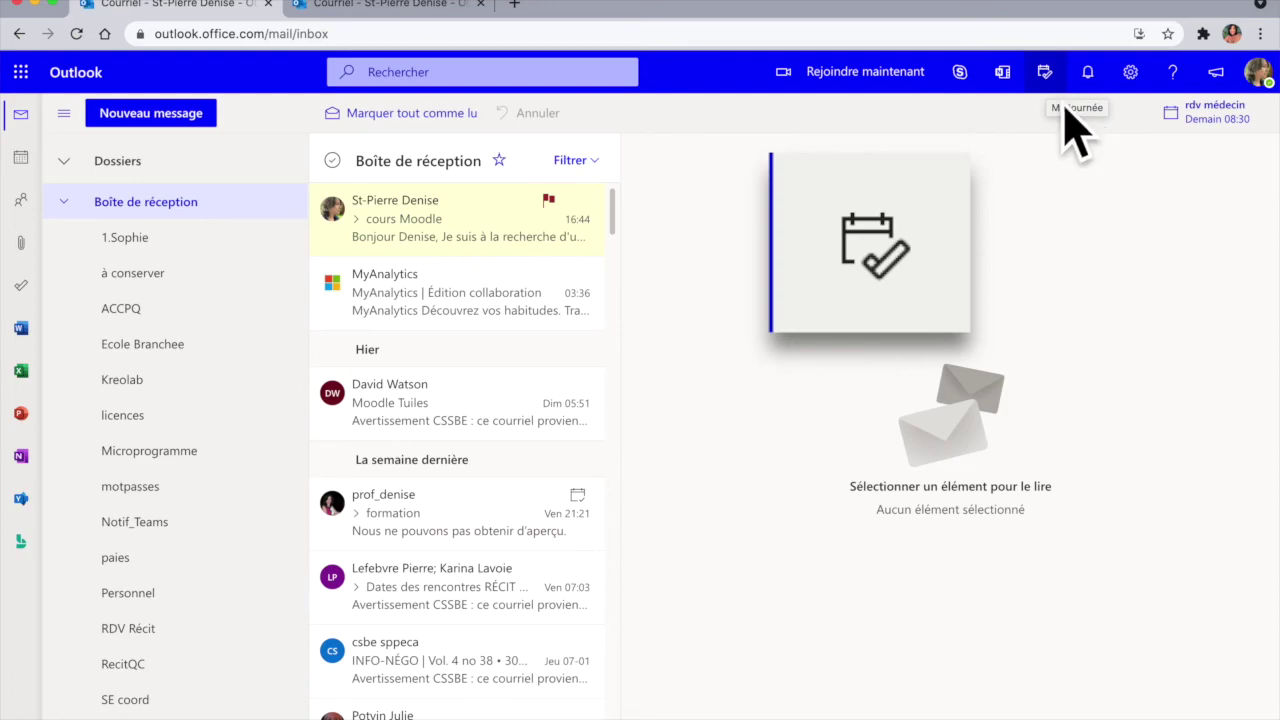
Step: Open Outlook's Ma journée side panel, view the calendar agenda, then switch back to To Do tasks
left_click(1044, 72)
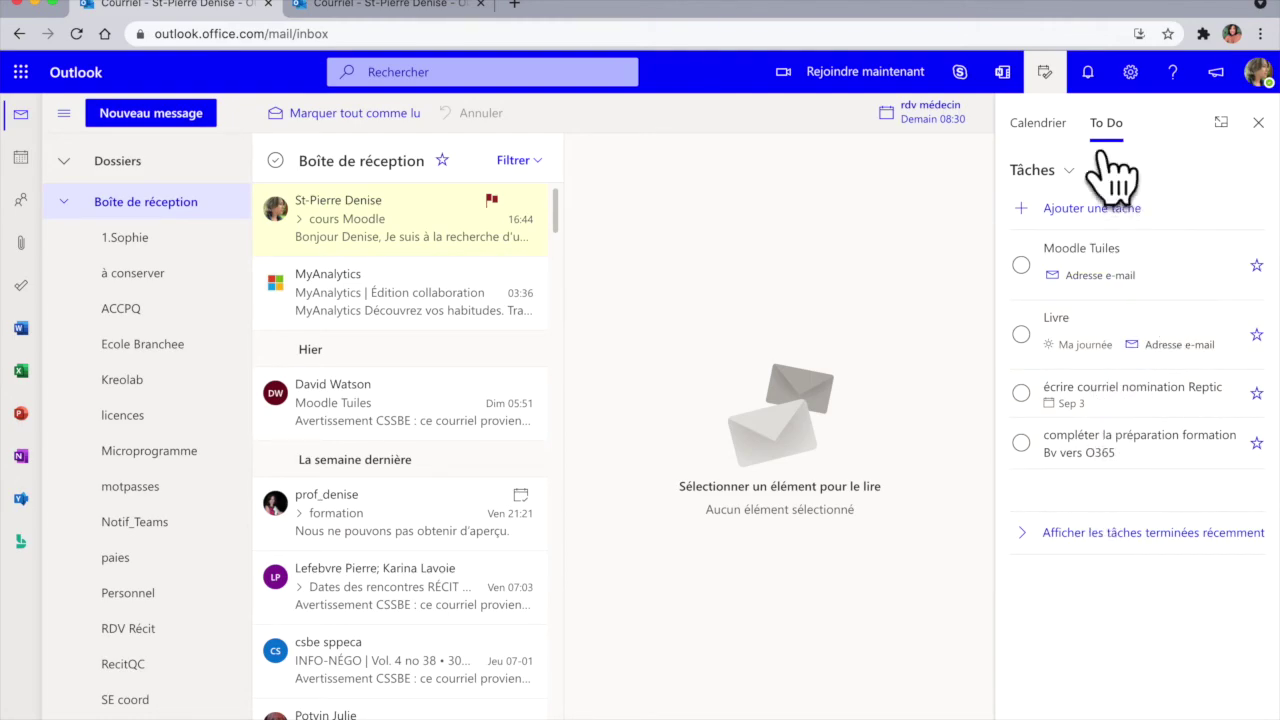
left_click(1066, 135)
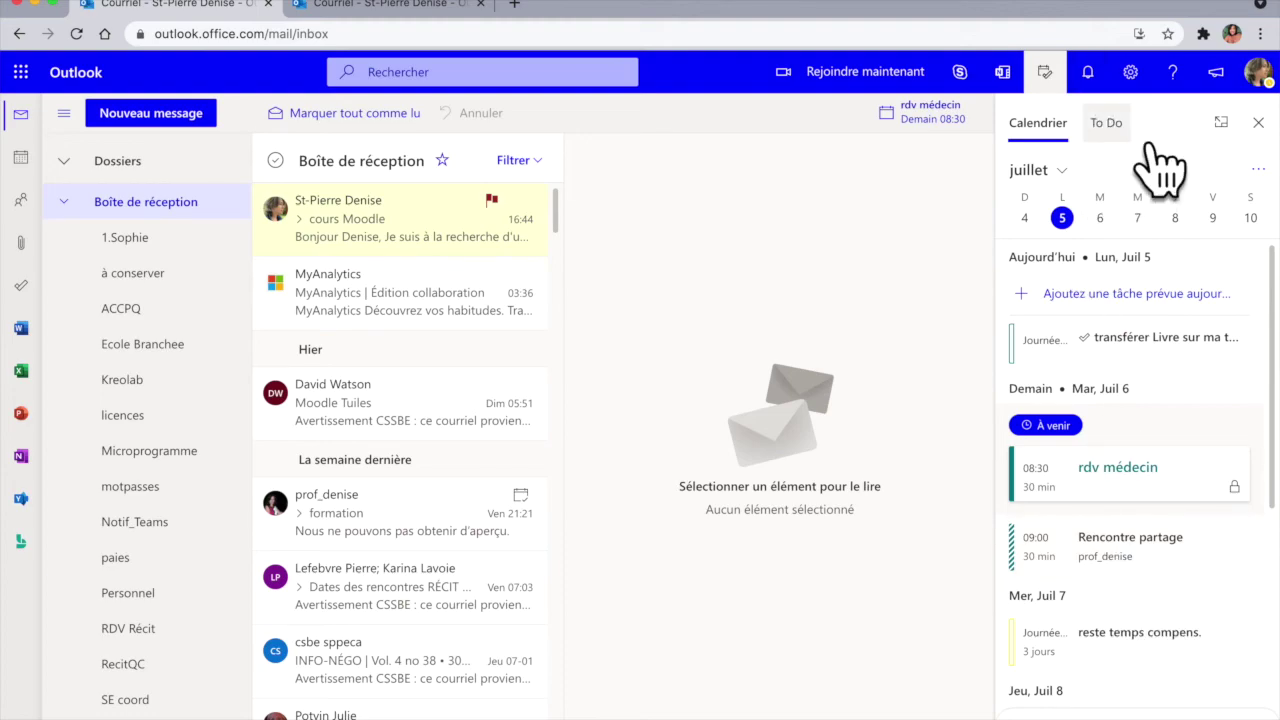
left_click(1115, 122)
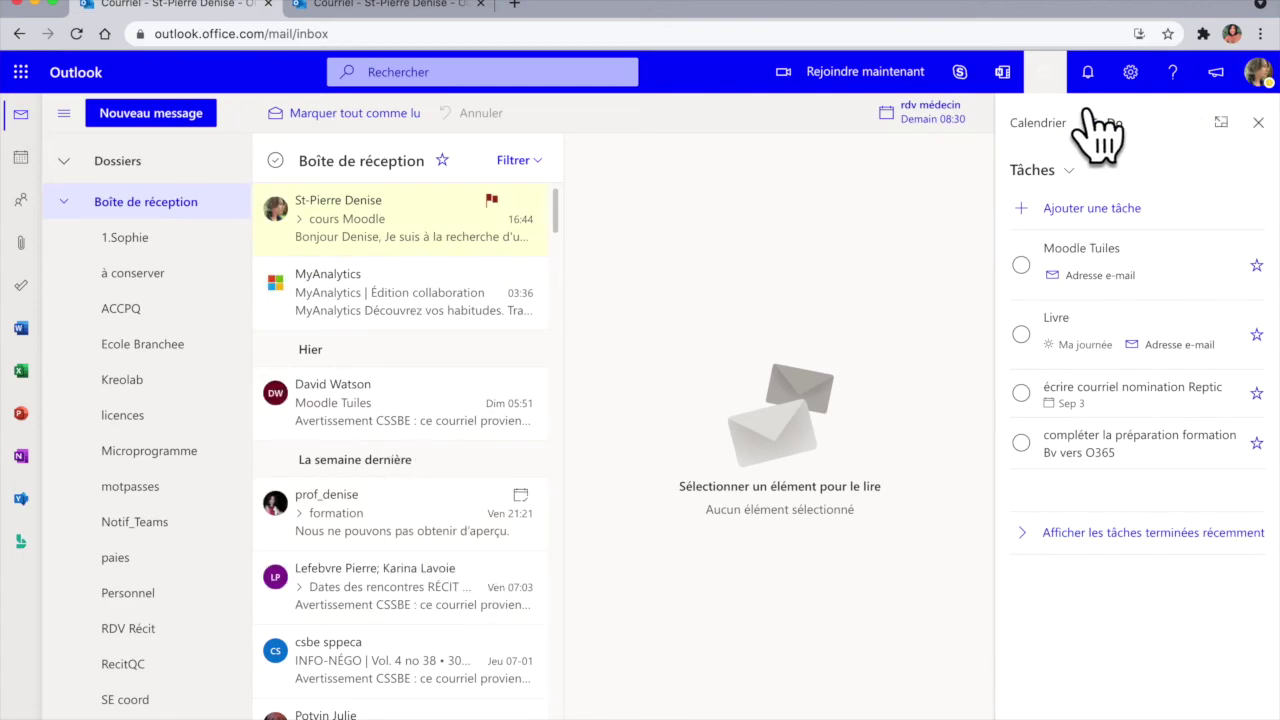
Step: Turn the top 'apple' search result, Invitation Institut Apple 2021, into a To Do task
scroll(420, 615, "down", 8)
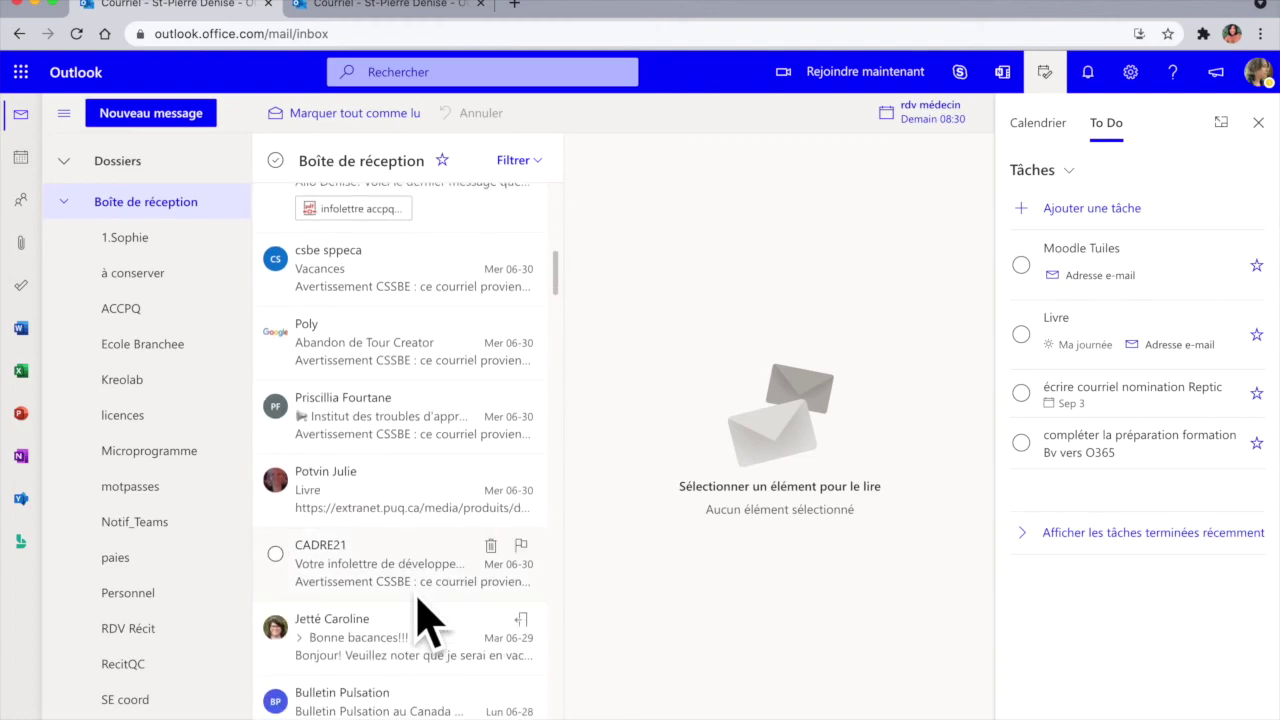
scroll(420, 615, "down", 5)
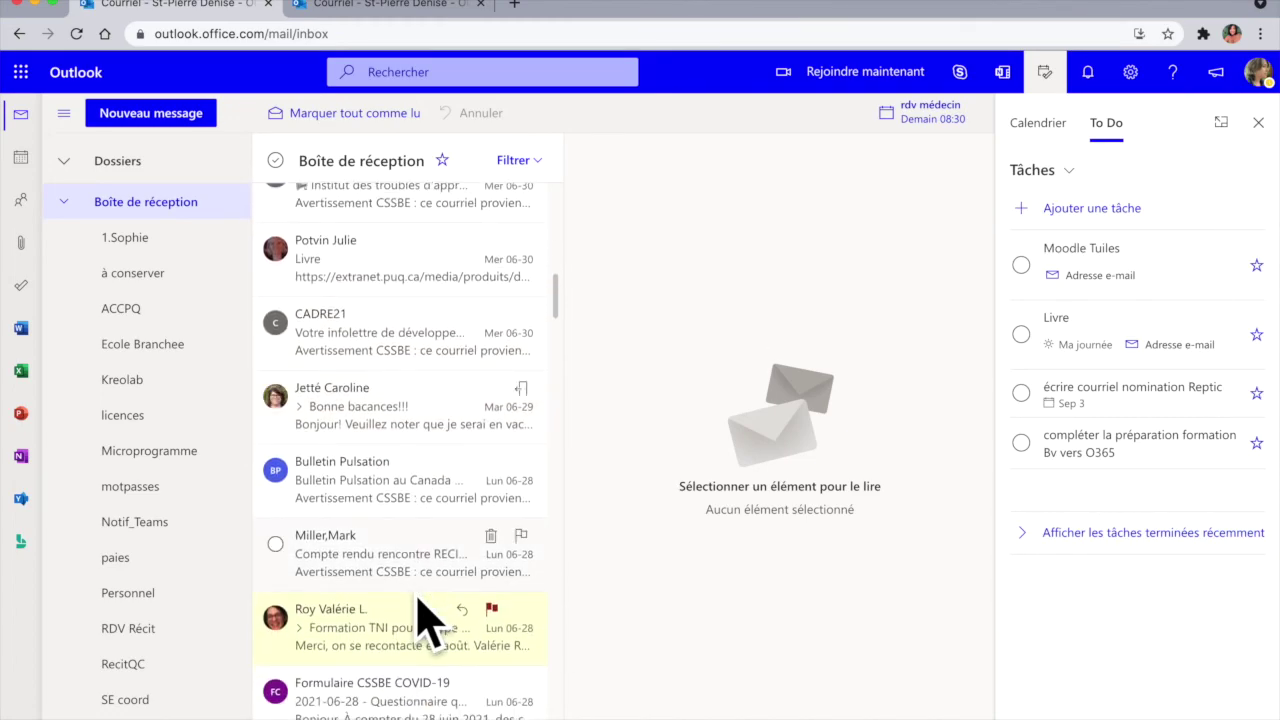
scroll(420, 615, "down", 4)
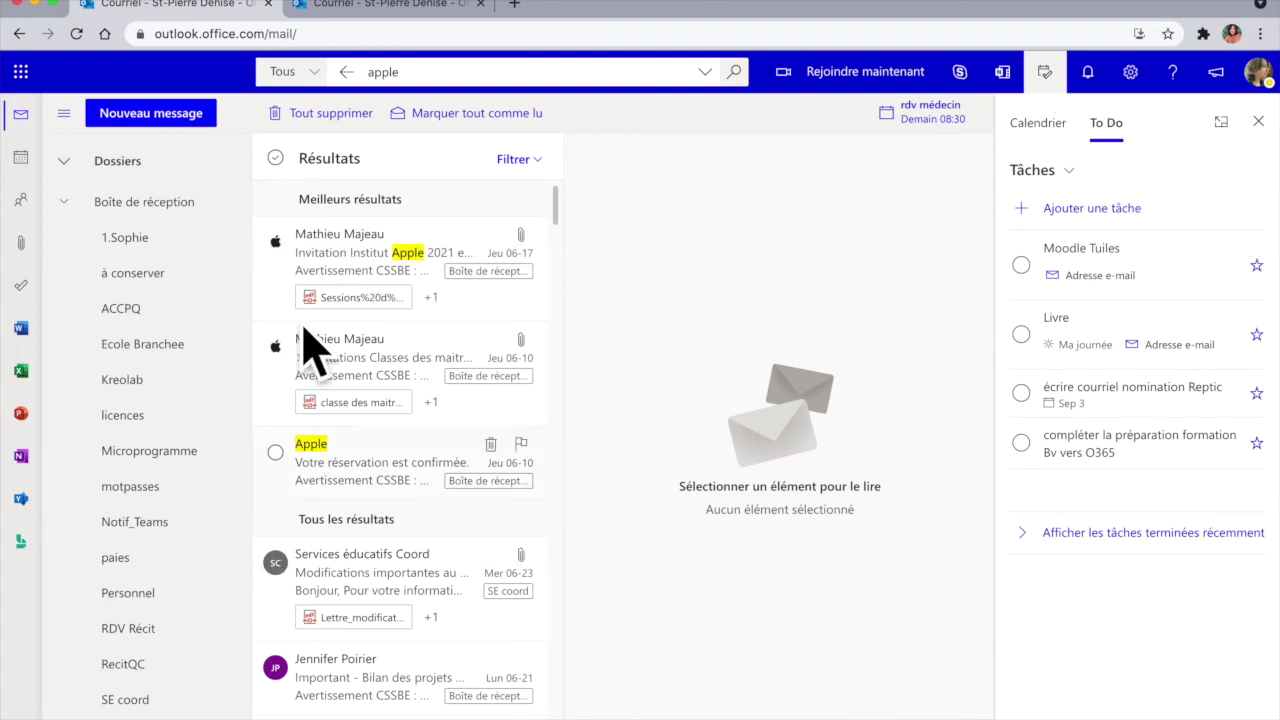
left_click_drag(345, 262, 1115, 363)
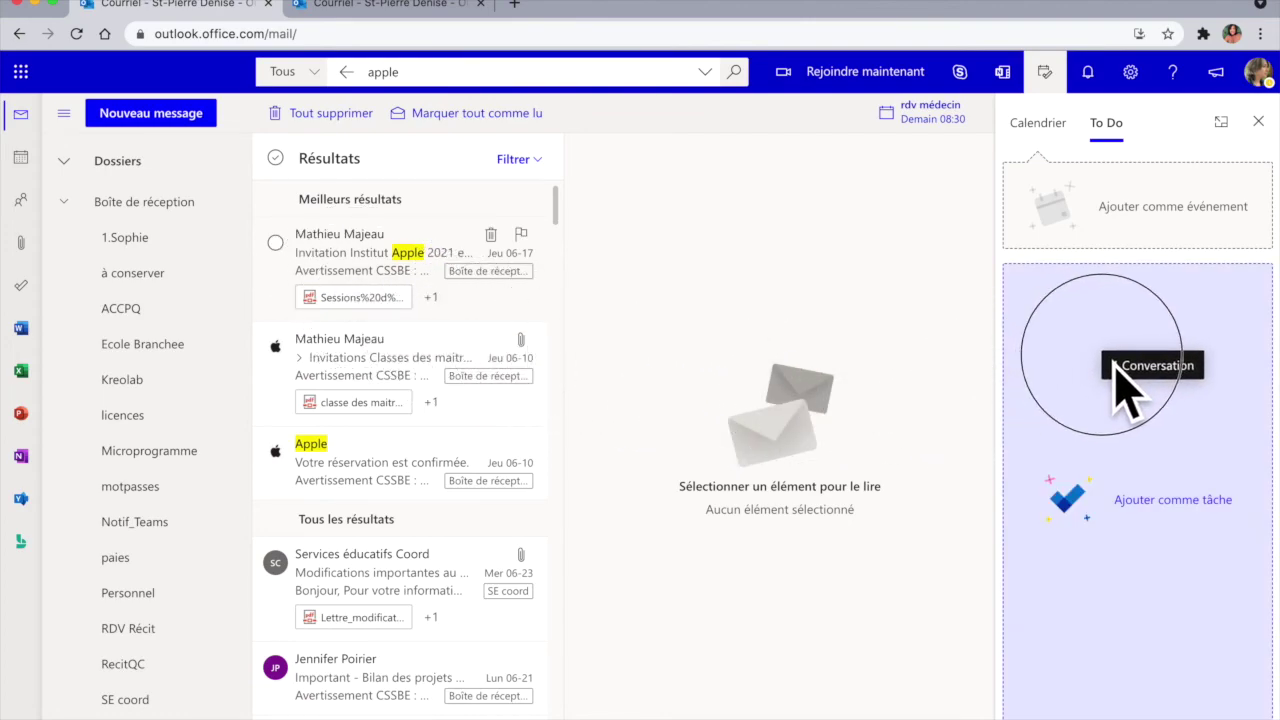